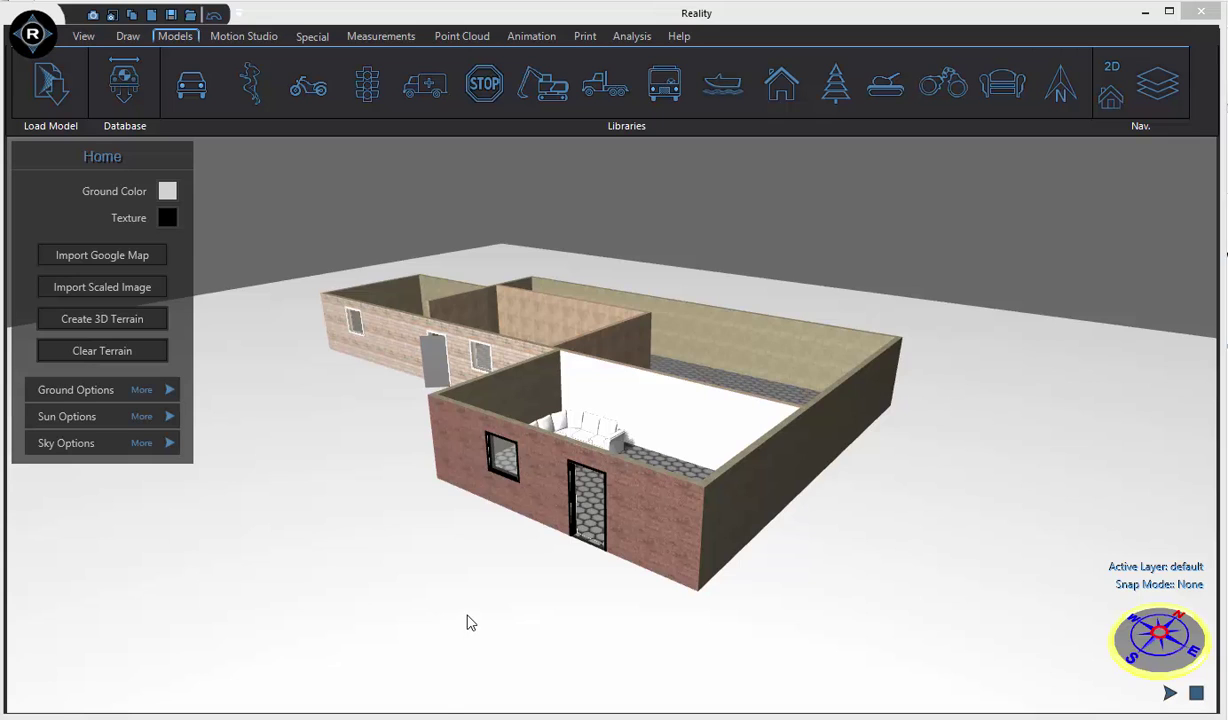
Examine the 3D house model from outside and look closely at the body lying beside the sofa.
{"action": "scroll", "coordinate": [496, 597], "scroll_direction": "up", "scroll_amount": 3}
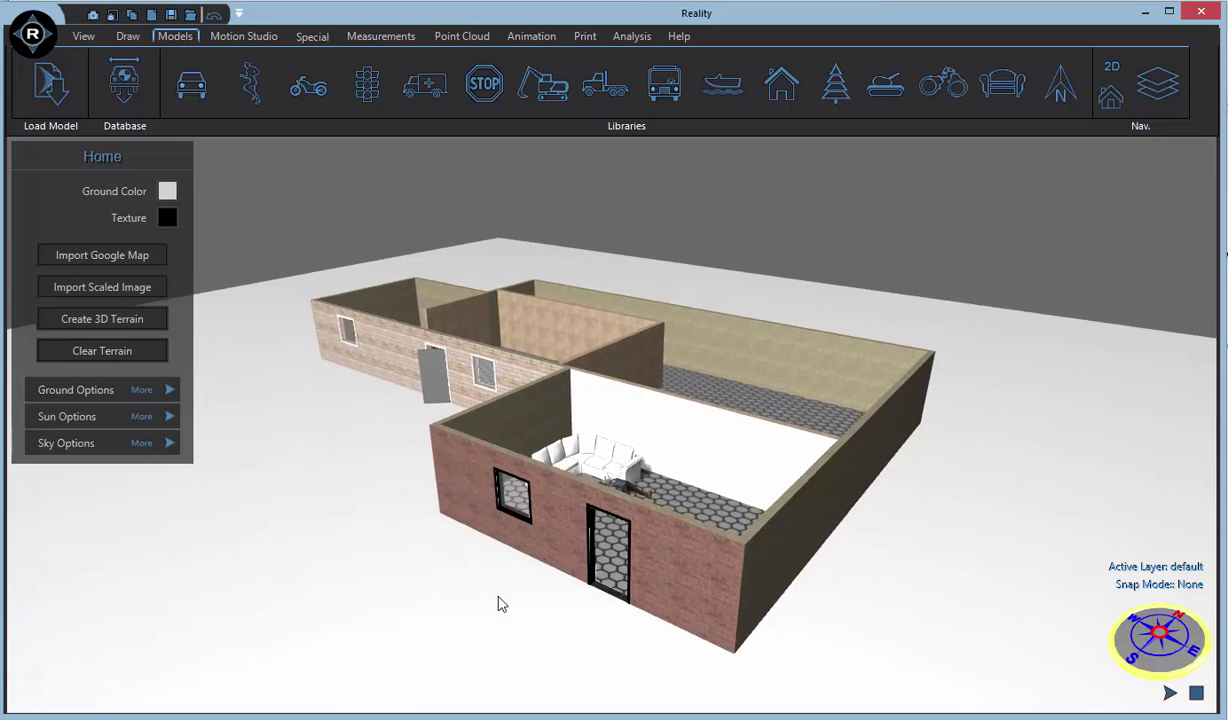
{"action": "middle_click_drag", "start_coordinate": [499, 604], "coordinate": [523, 603]}
{"action": "right_click_drag", "start_coordinate": [540, 608], "coordinate": [626, 617]}
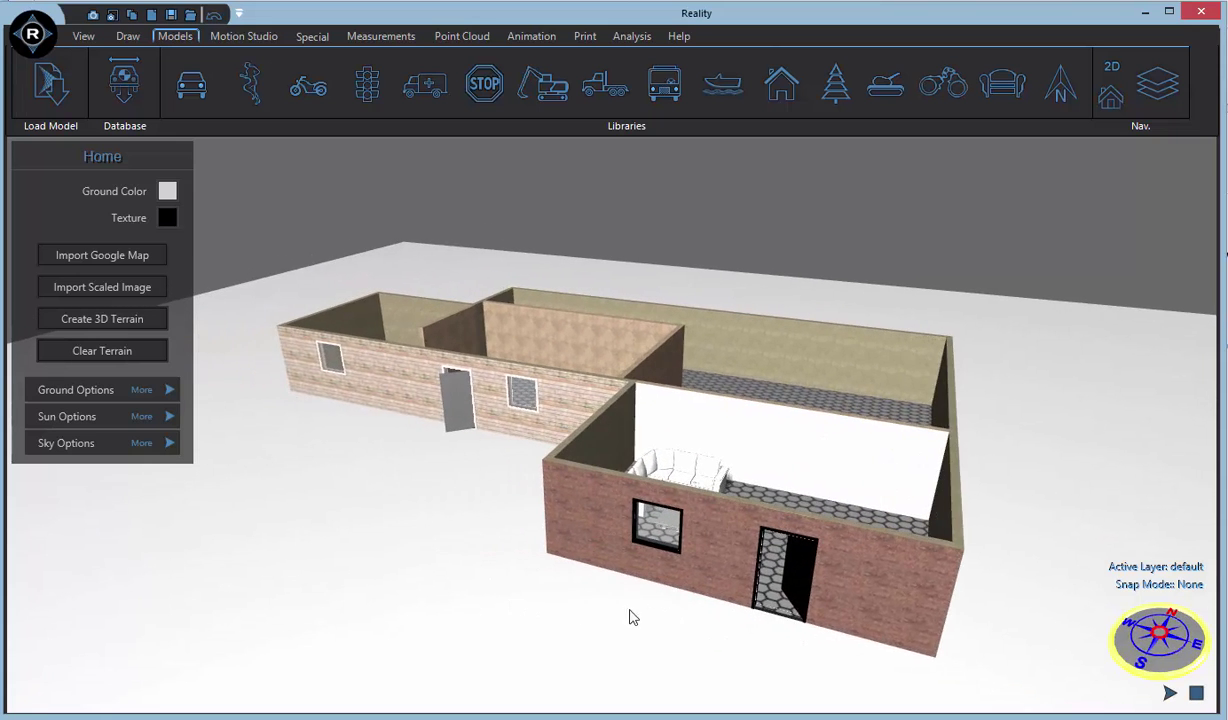
{"action": "left_click_drag", "start_coordinate": [628, 618], "coordinate": [561, 610]}
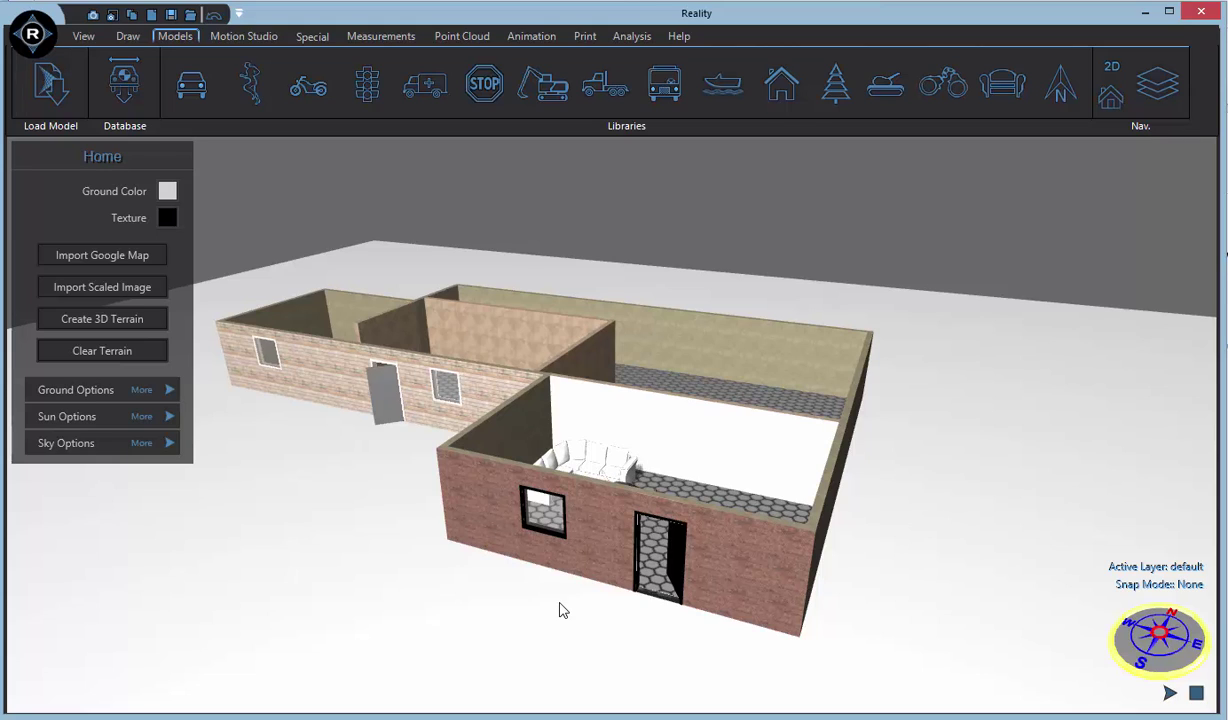
{"action": "mouse_move", "coordinate": [562, 610]}
{"action": "left_mouse_down"}
{"action": "mouse_move", "coordinate": [556, 682]}
{"action": "mouse_move", "coordinate": [548, 600]}
{"action": "mouse_move", "coordinate": [572, 608]}
{"action": "left_mouse_up"}
{"action": "scroll", "coordinate": [568, 515], "scroll_direction": "up", "scroll_amount": 3}
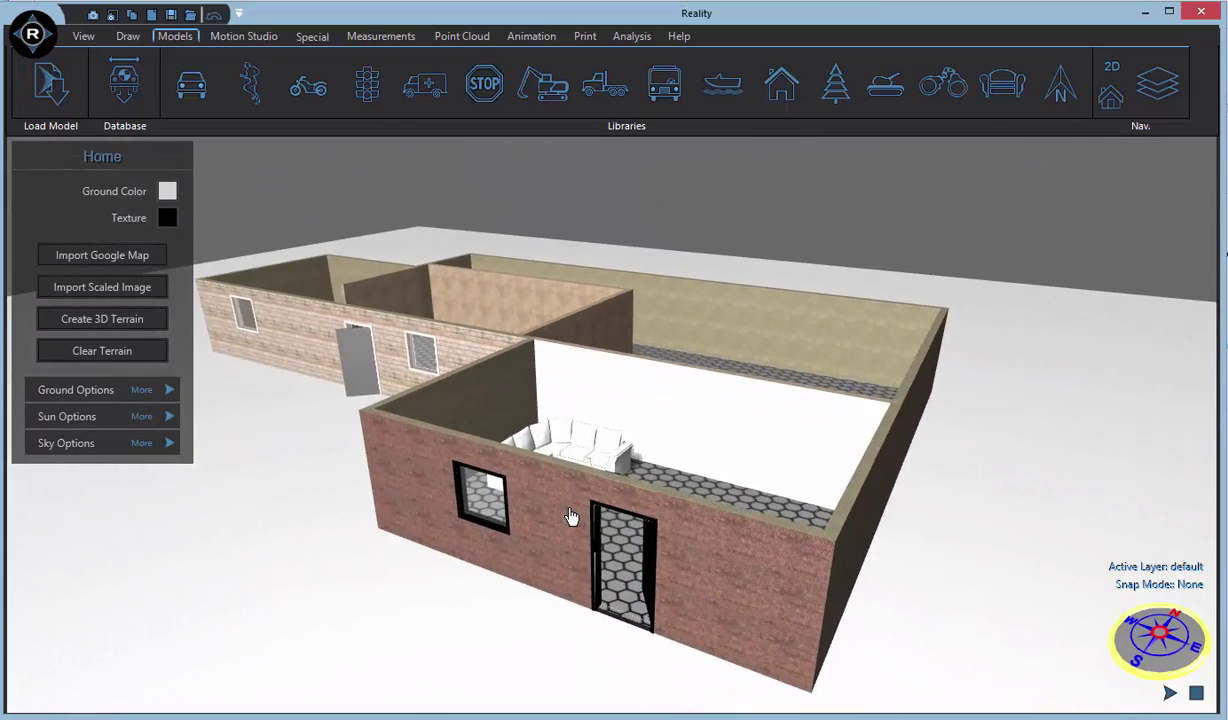
{"action": "left_click_drag", "start_coordinate": [568, 515], "coordinate": [619, 530]}
{"action": "scroll", "coordinate": [592, 520], "scroll_direction": "up", "scroll_amount": 6}
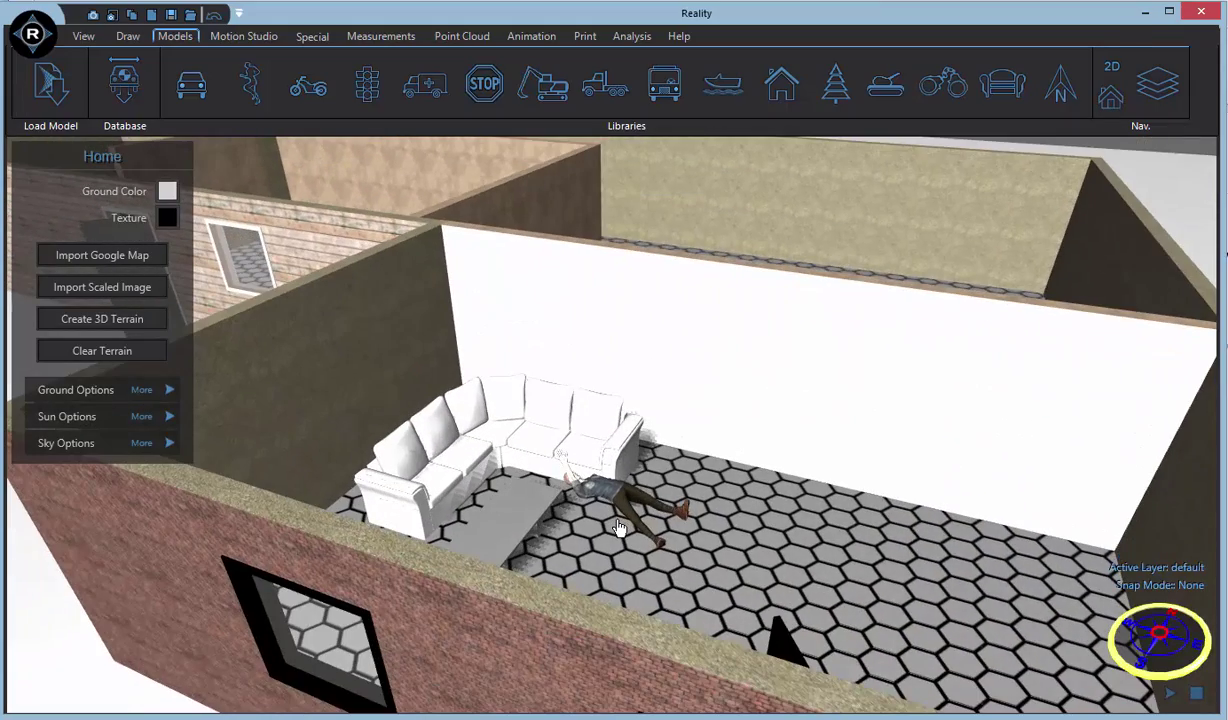
{"action": "scroll", "coordinate": [619, 526], "scroll_direction": "down", "scroll_amount": 6}
{"action": "middle_click_drag", "start_coordinate": [1016, 592], "coordinate": [1022, 536]}
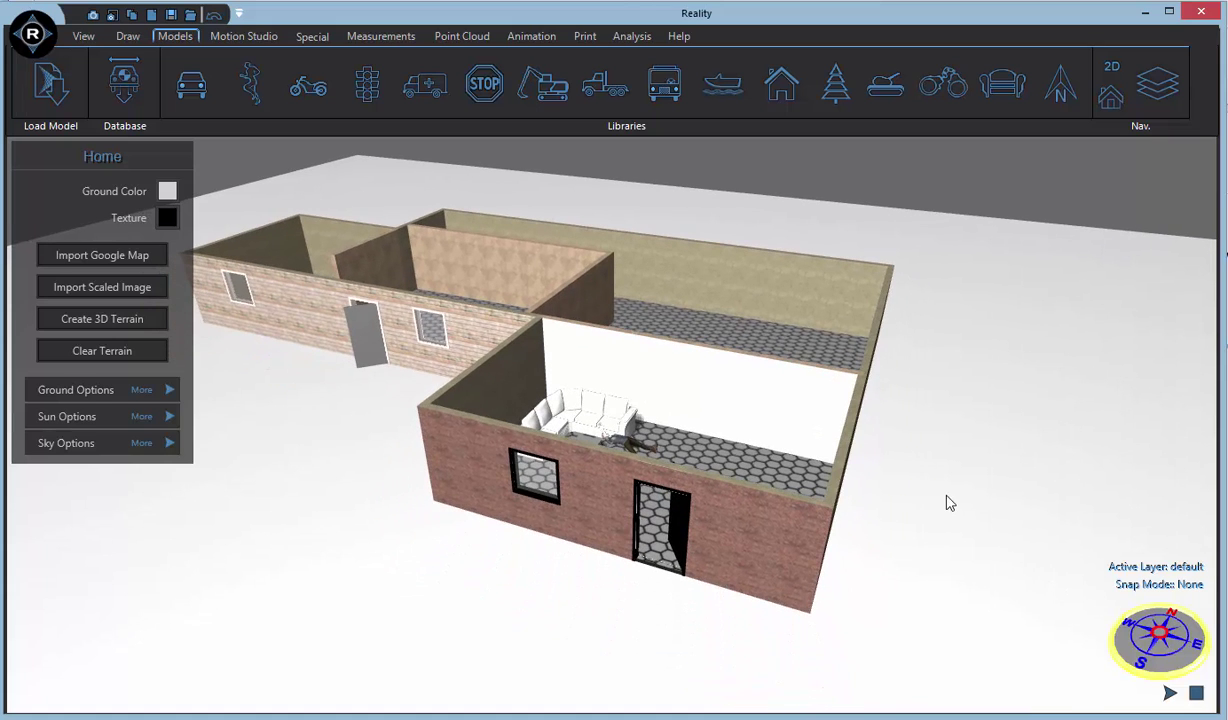
{"action": "scroll", "coordinate": [952, 515], "scroll_direction": "up", "scroll_amount": 2}
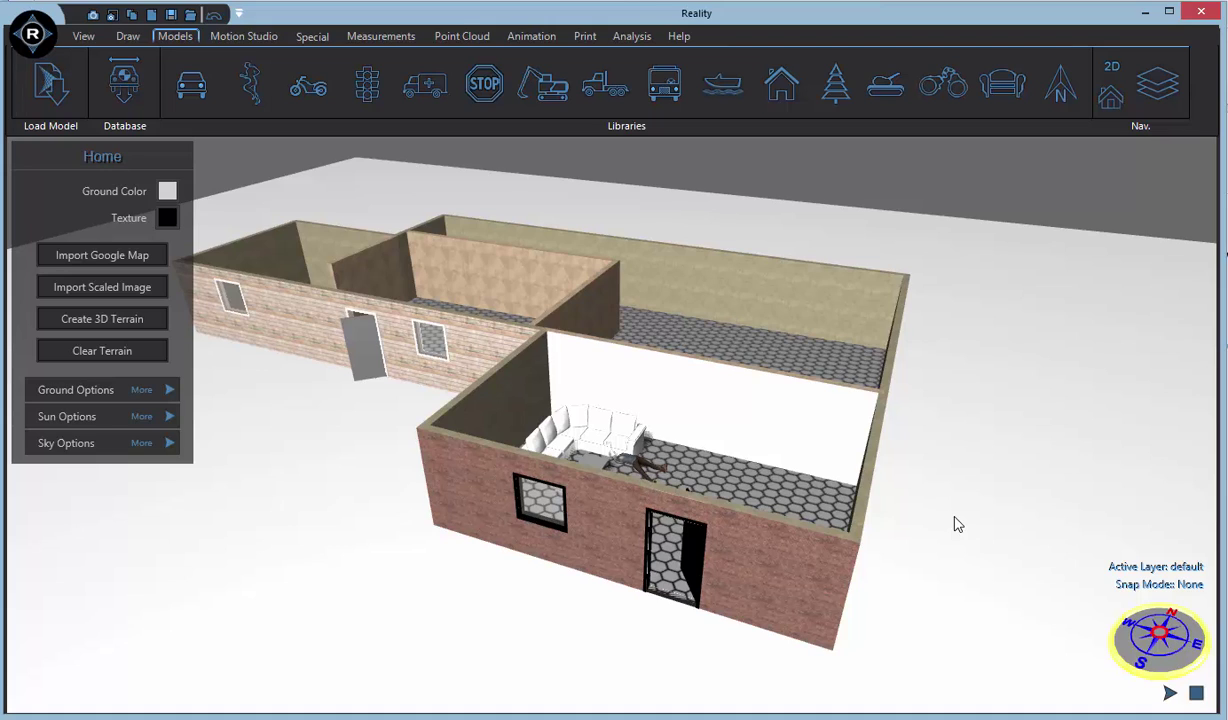
Start the Crime analysis with the image BSA-1.png from the training files folder in Documents.
{"action": "left_click", "coordinate": [624, 40]}
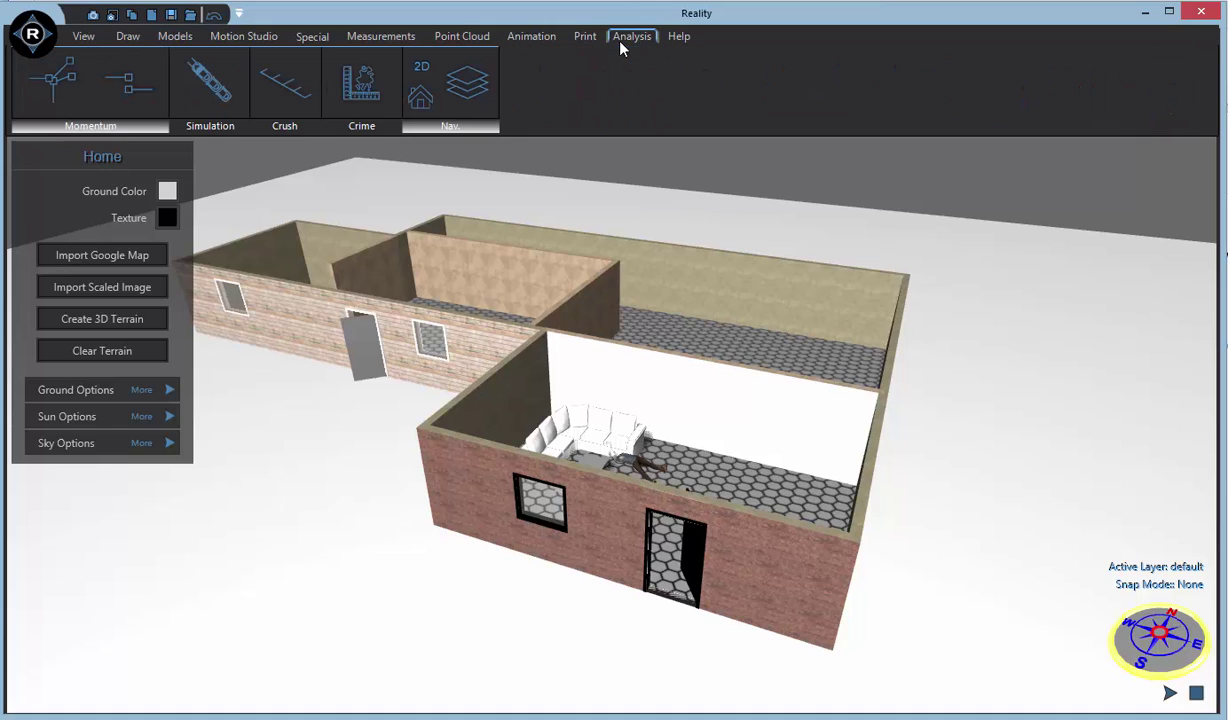
{"action": "left_click", "coordinate": [358, 98]}
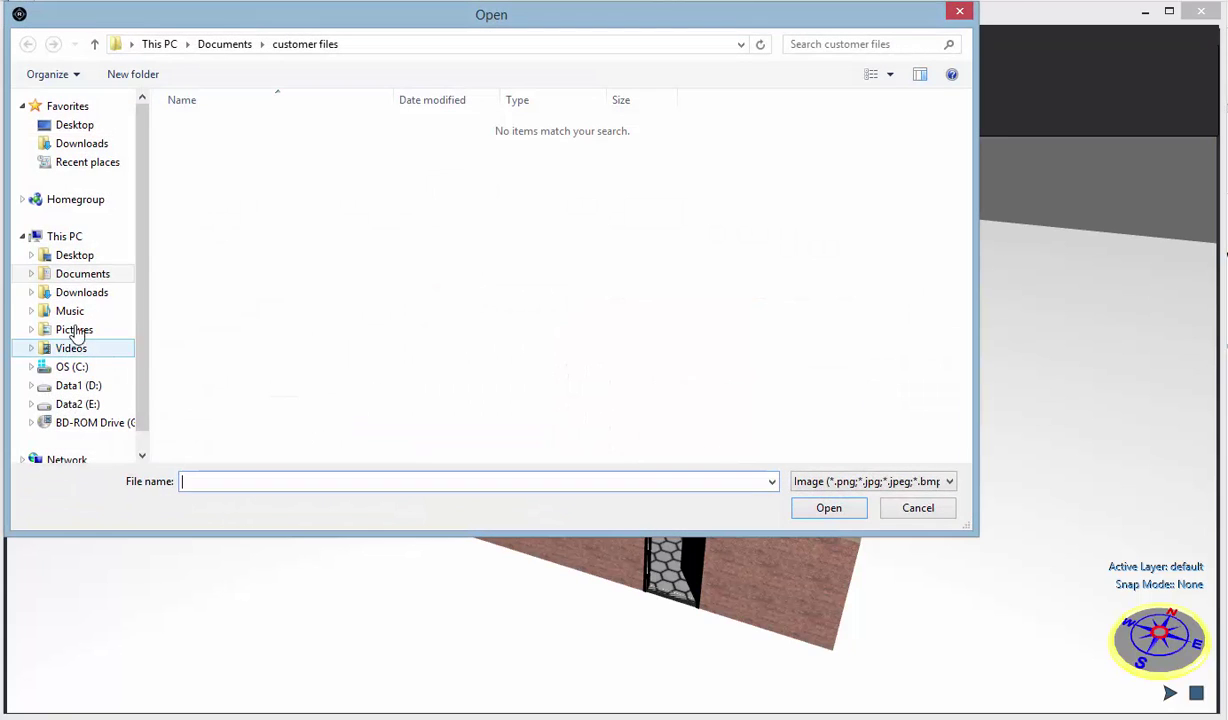
{"action": "left_click", "coordinate": [72, 276]}
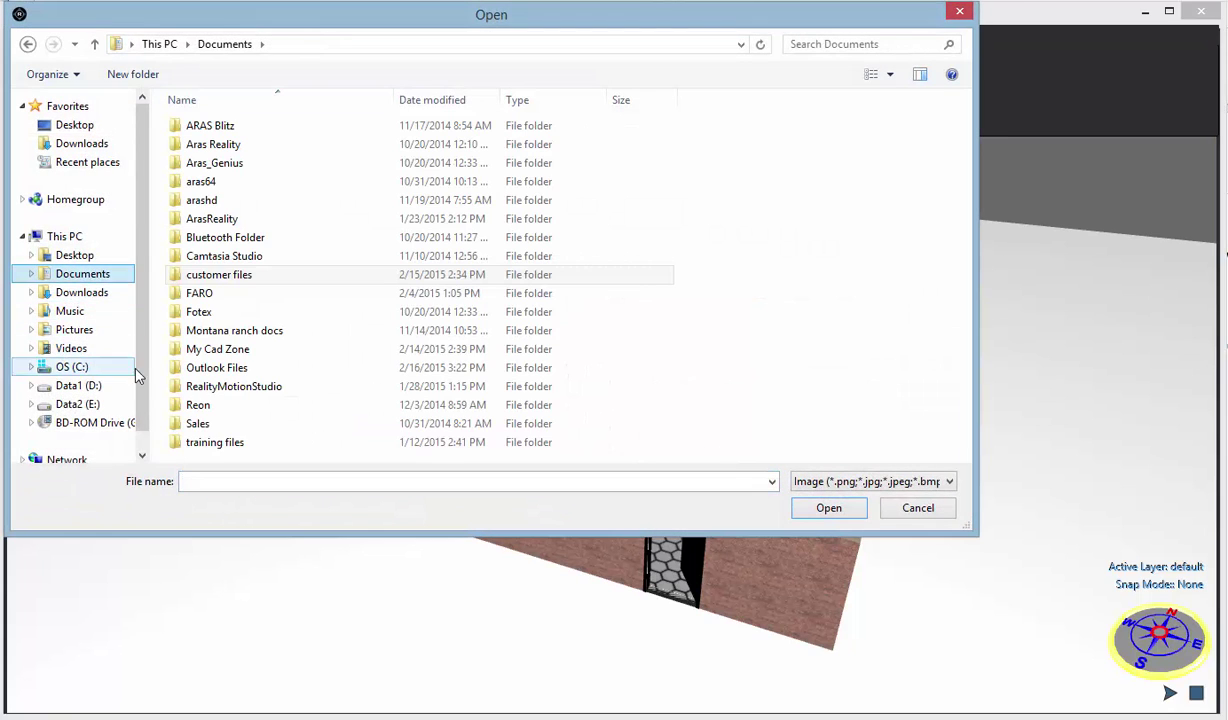
{"action": "double_click", "coordinate": [214, 443]}
{"action": "left_click", "coordinate": [298, 190]}
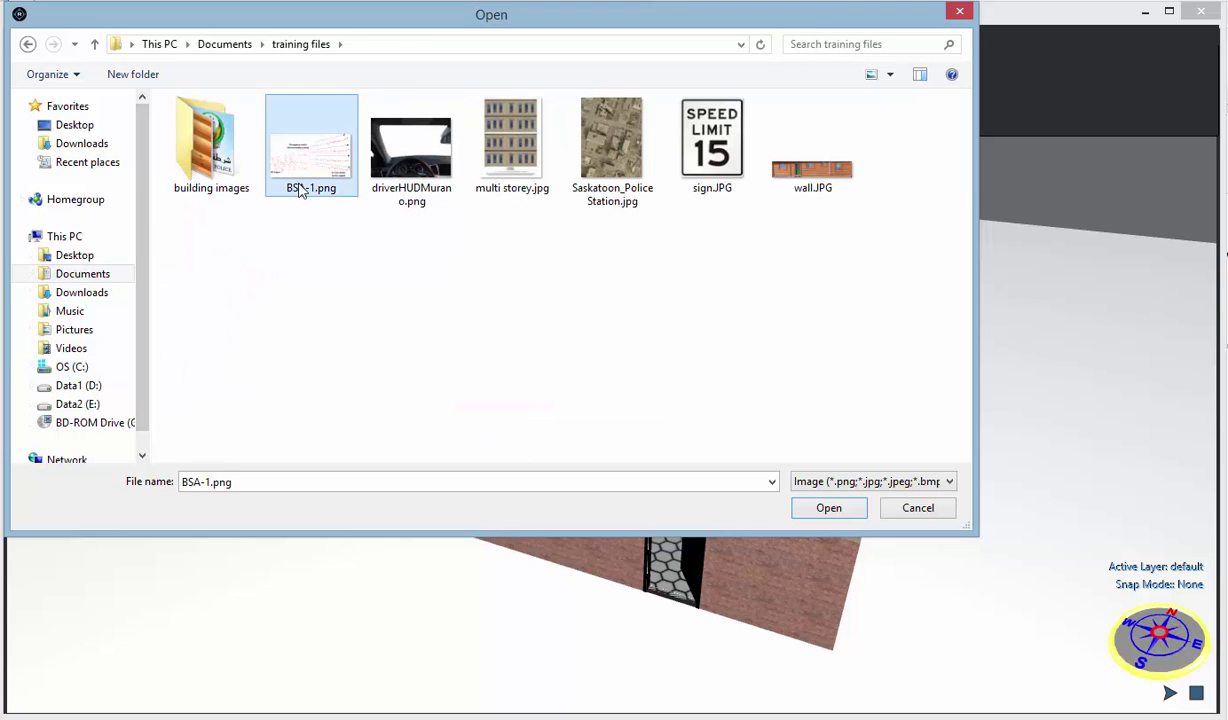
{"action": "left_click", "coordinate": [843, 517]}
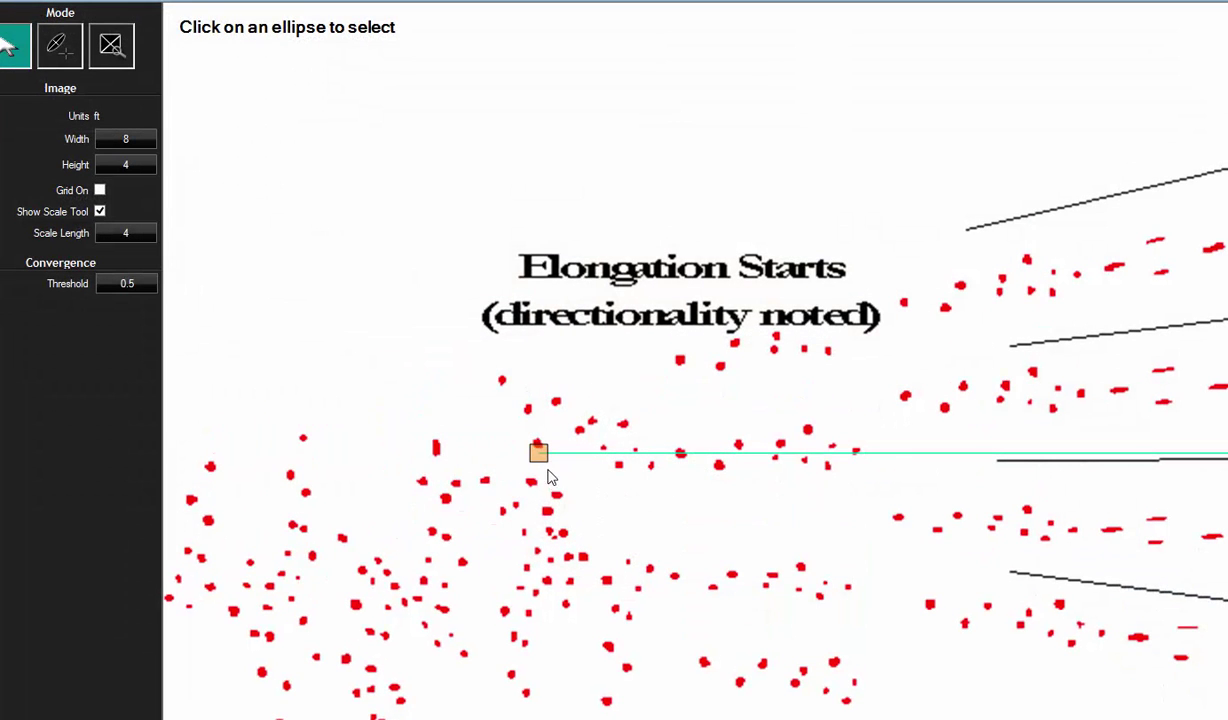
Calibrate the image by spanning the scale line across the stain pattern with a length of 6.12 ft, and hide the scale tool.
{"action": "left_click_drag", "start_coordinate": [537, 452], "coordinate": [191, 506]}
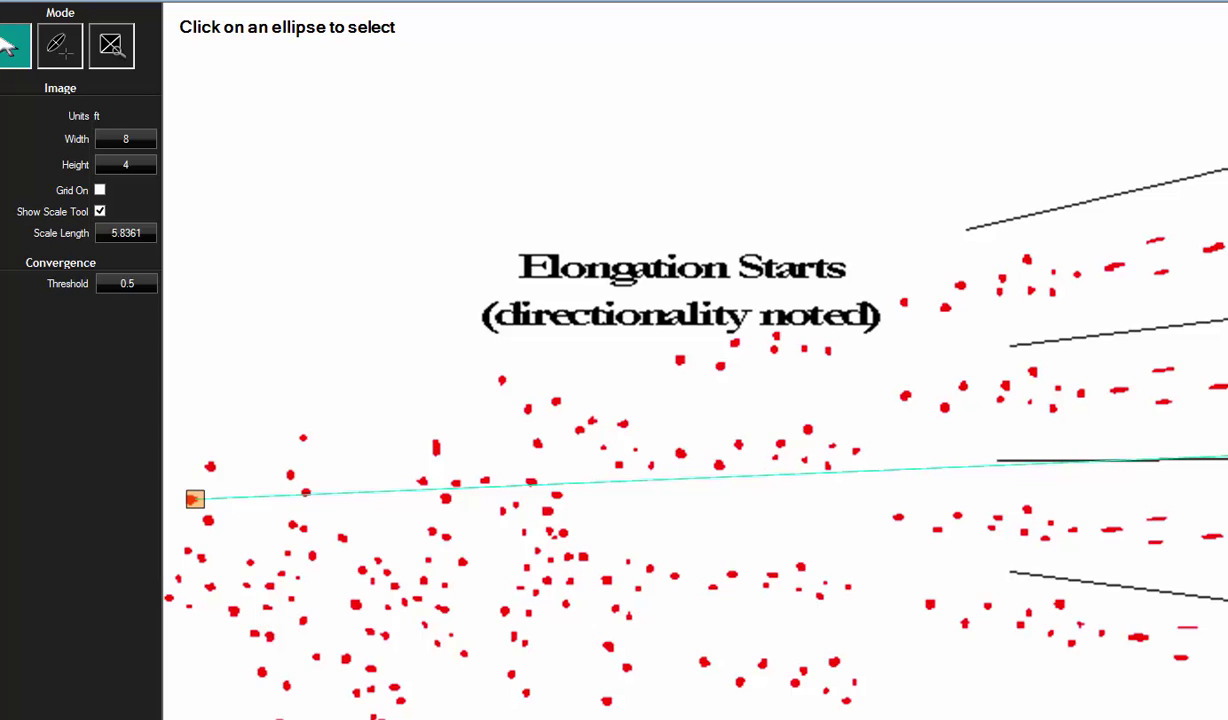
{"action": "left_click_drag", "start_coordinate": [1227, 456], "coordinate": [1227, 403]}
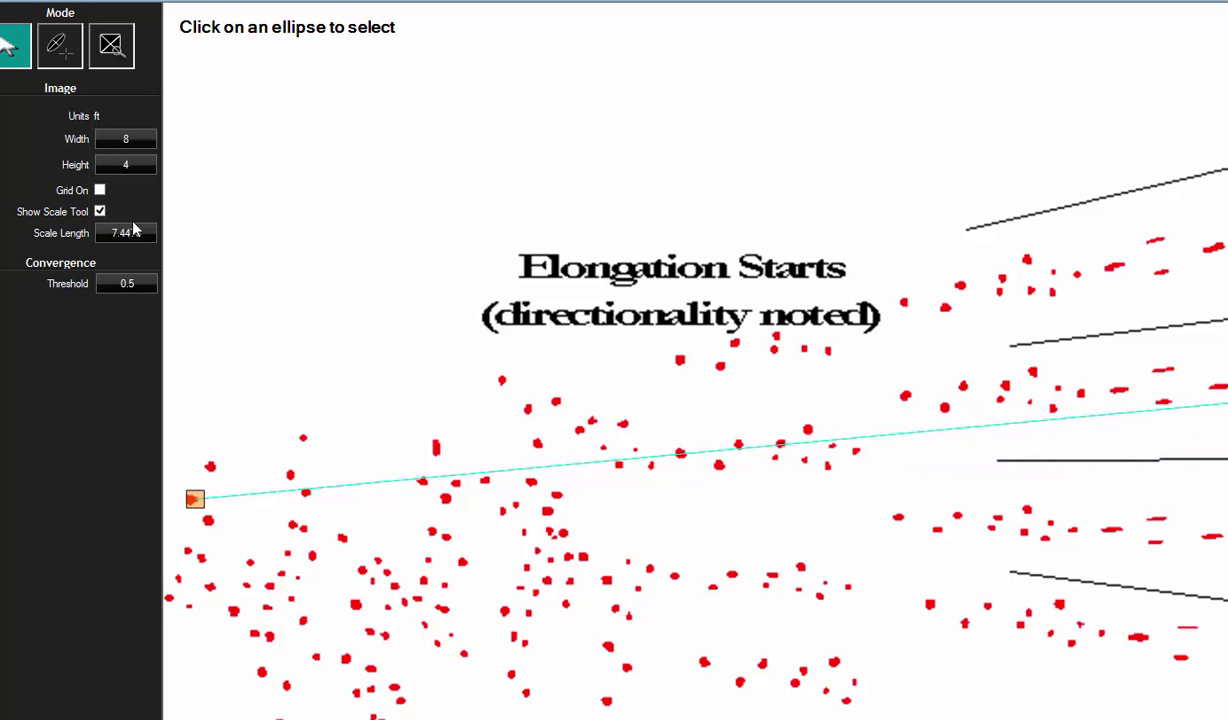
{"action": "left_click", "coordinate": [131, 233]}
{"action": "type", "text": "6.12"}
{"action": "key", "text": "Return"}
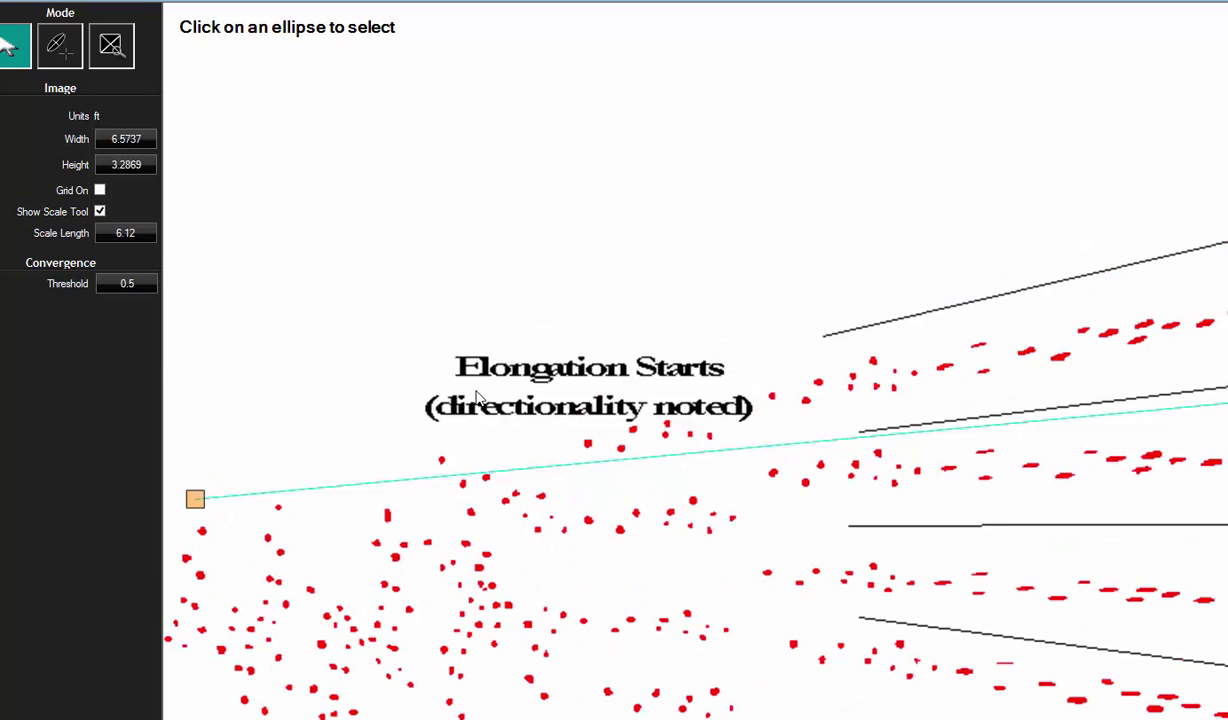
{"action": "left_click", "coordinate": [100, 212]}
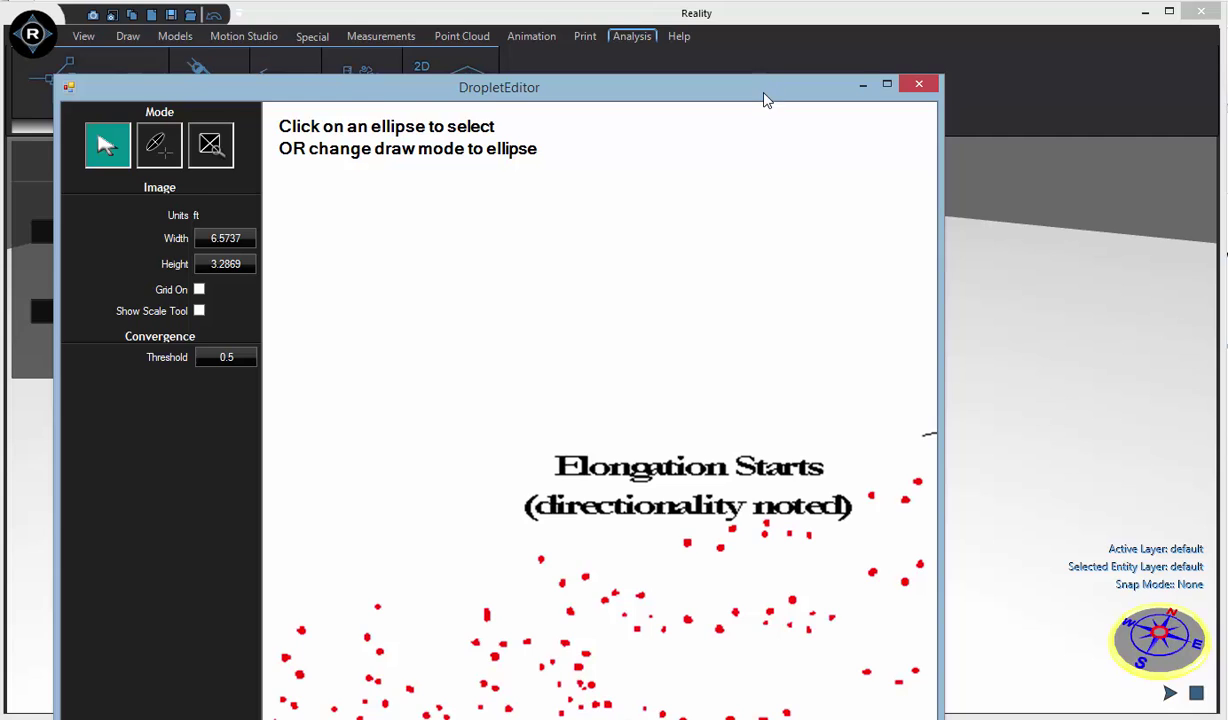
Widen the DropletEditor window and fit an ellipse to the second-to-last droplet of the uppermost in-line stain row.
{"action": "left_click_drag", "start_coordinate": [764, 100], "coordinate": [767, 61]}
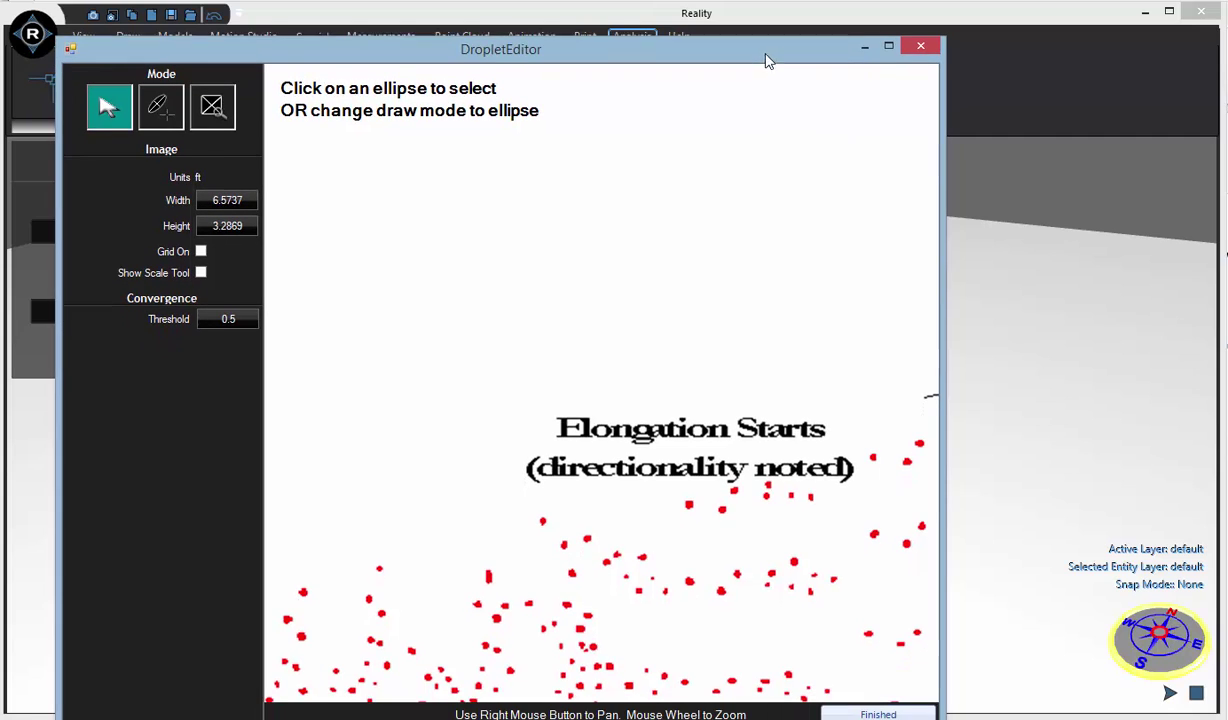
{"action": "left_click_drag", "start_coordinate": [946, 348], "coordinate": [1204, 345]}
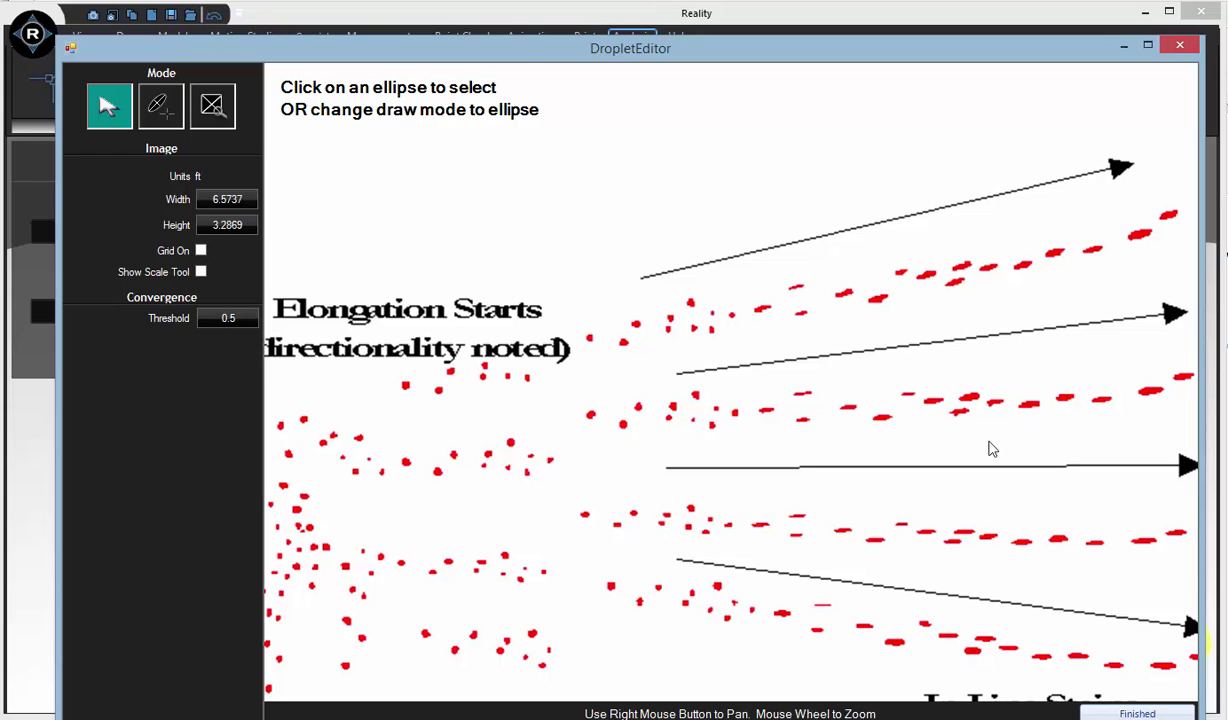
{"action": "left_click", "coordinate": [160, 110]}
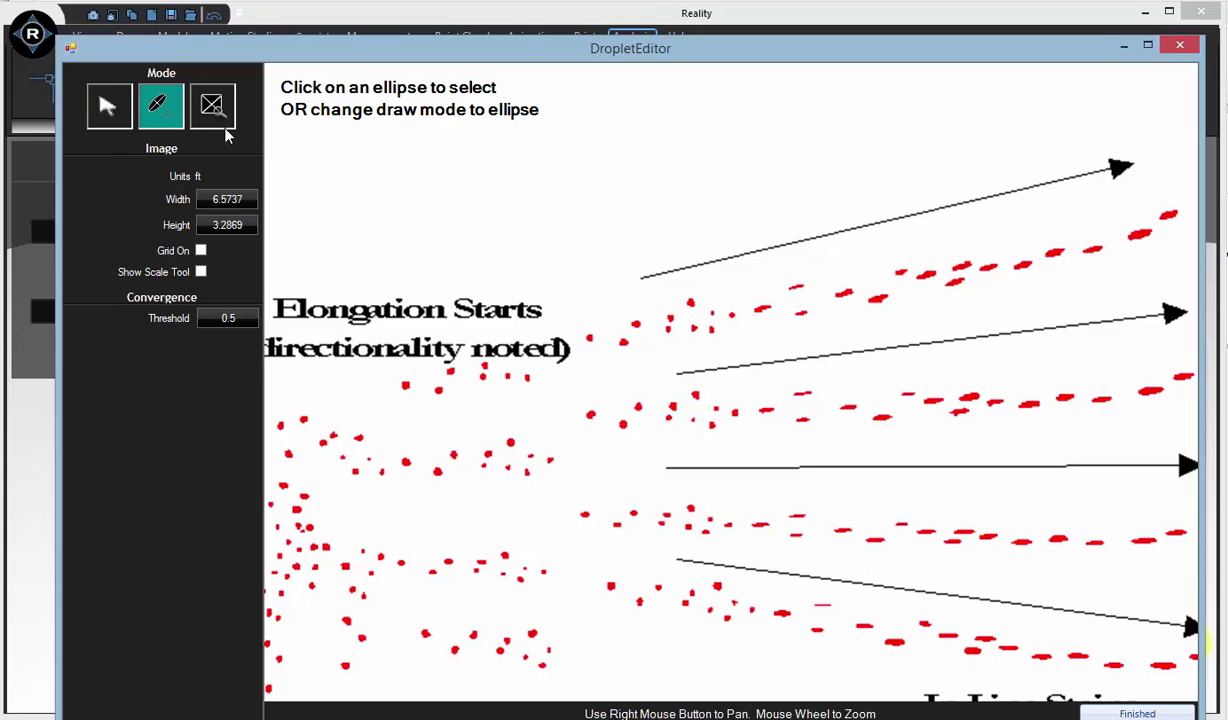
{"action": "scroll", "coordinate": [1120, 285], "scroll_direction": "up", "scroll_amount": 2}
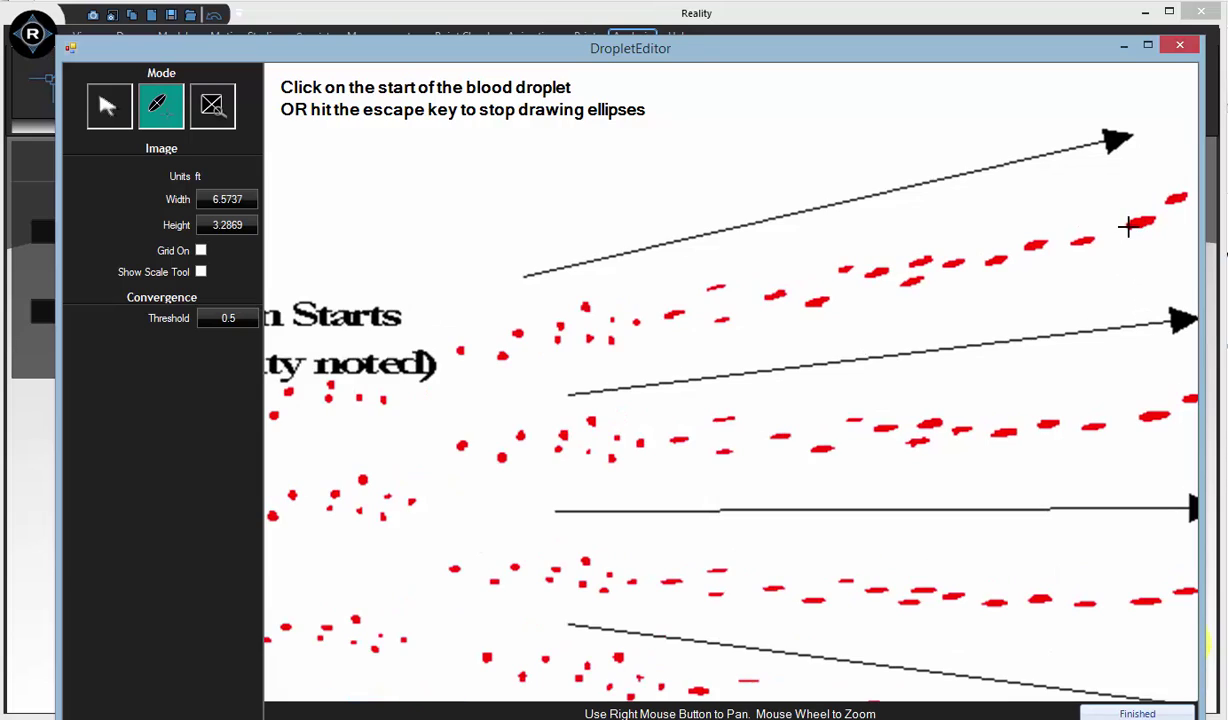
{"action": "left_click", "coordinate": [1124, 227]}
{"action": "left_click", "coordinate": [1156, 220]}
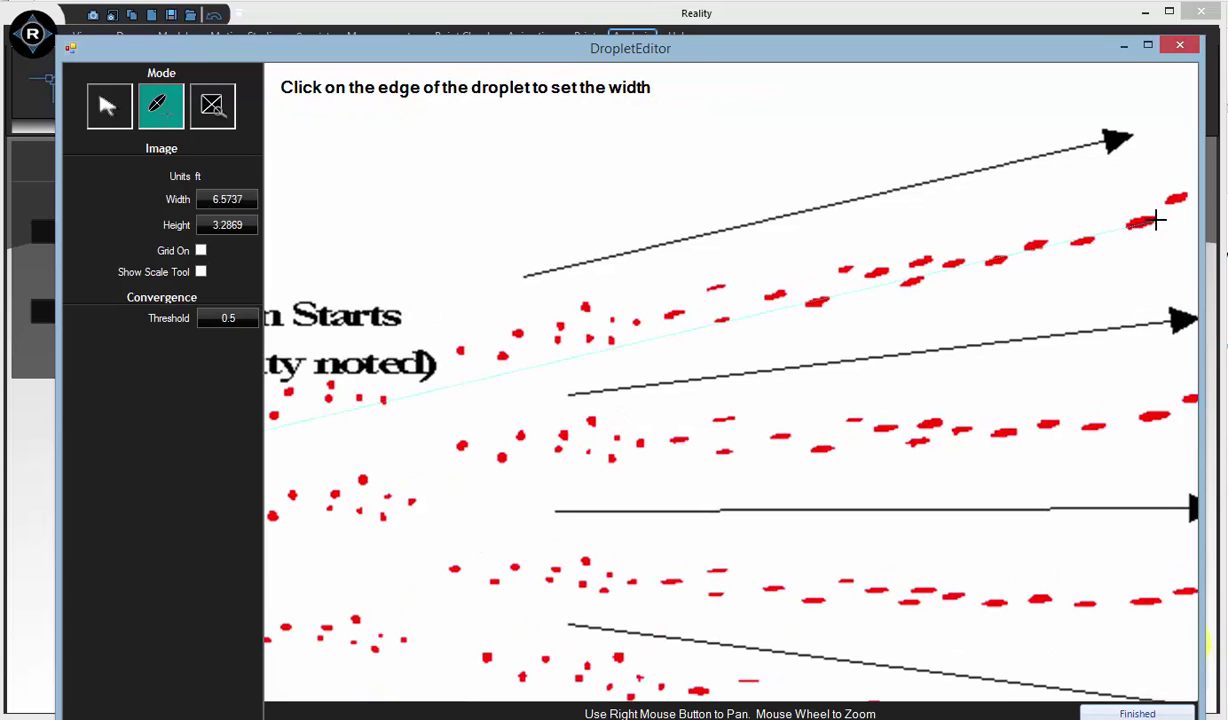
{"action": "left_click", "coordinate": [1153, 218]}
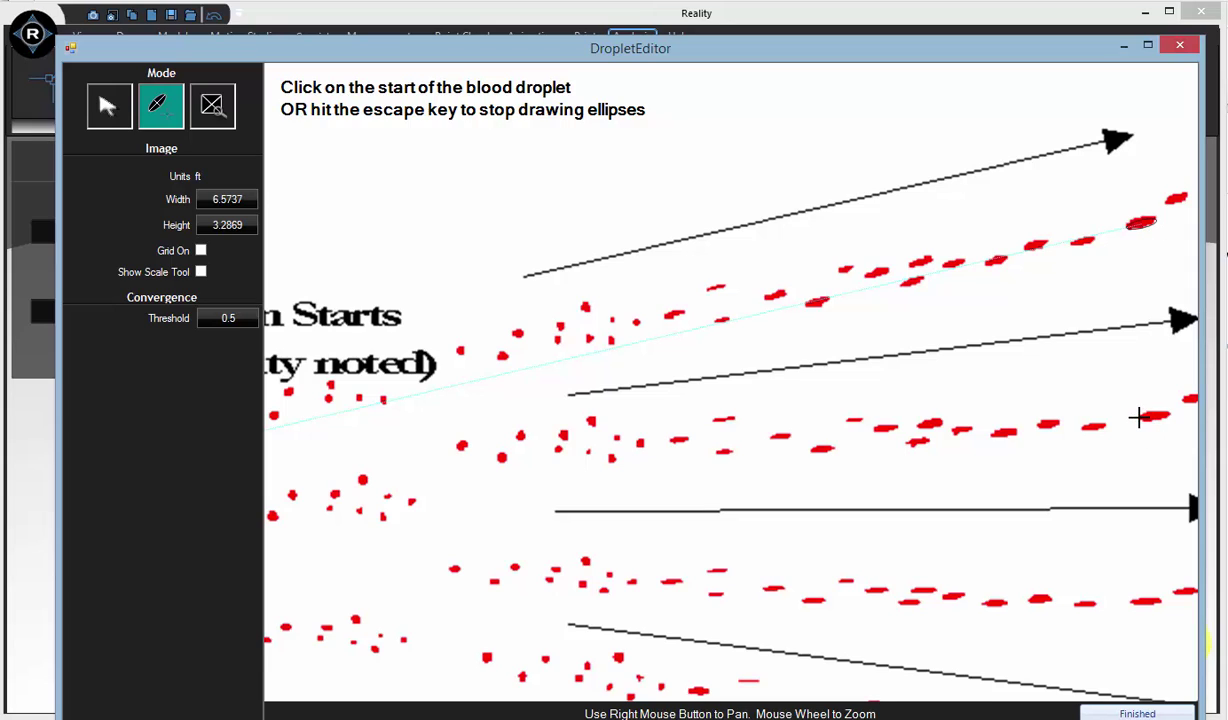
Fit ellipses to the large droplets near the arrow ends of the second and third in-line stain rows.
{"action": "left_click", "coordinate": [1138, 417]}
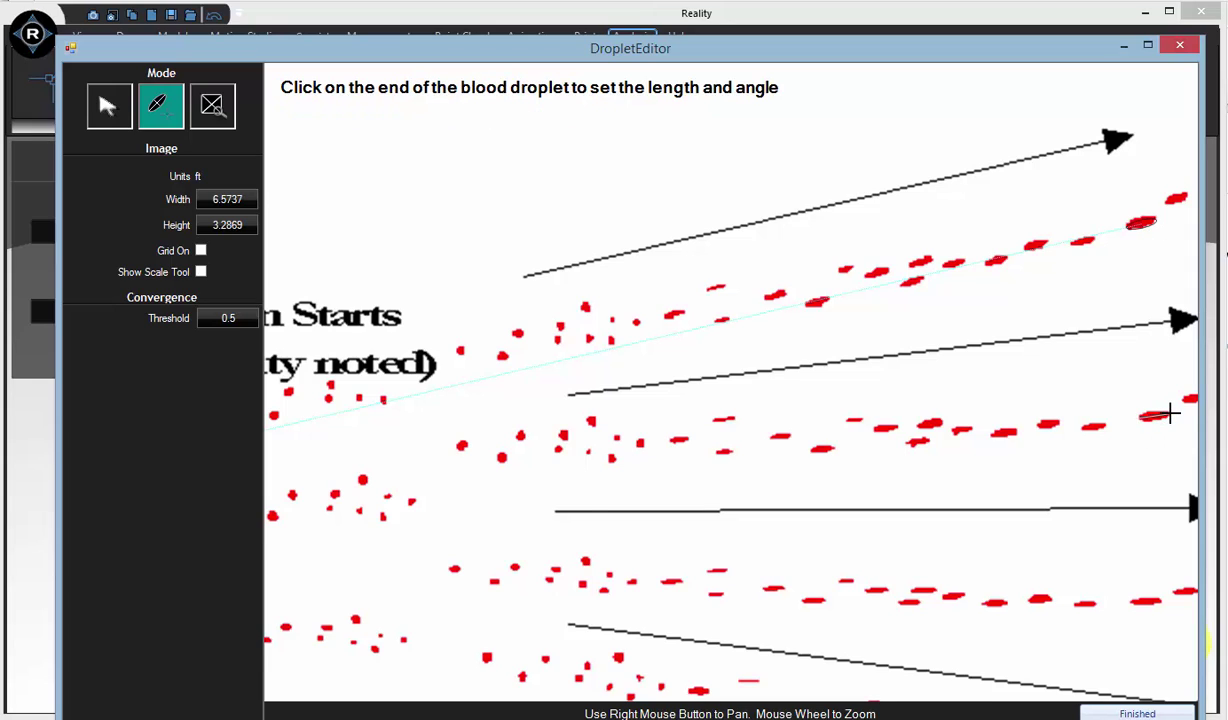
{"action": "left_click", "coordinate": [1170, 412]}
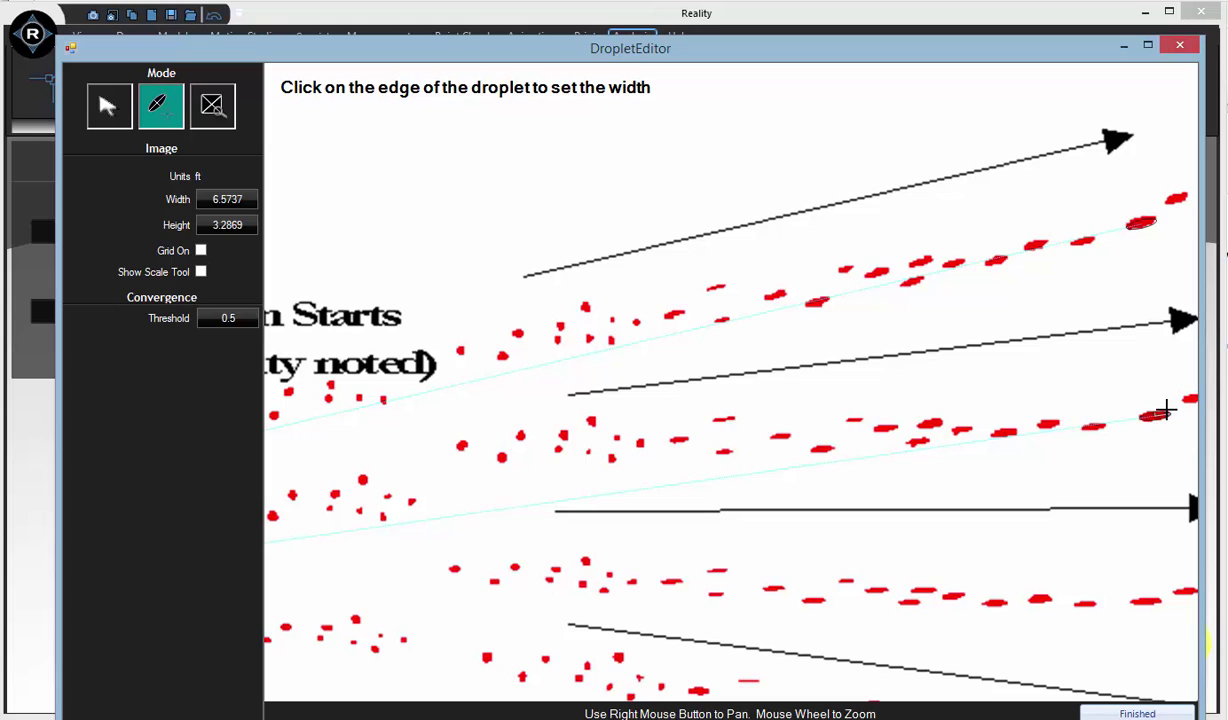
{"action": "left_click", "coordinate": [1165, 410]}
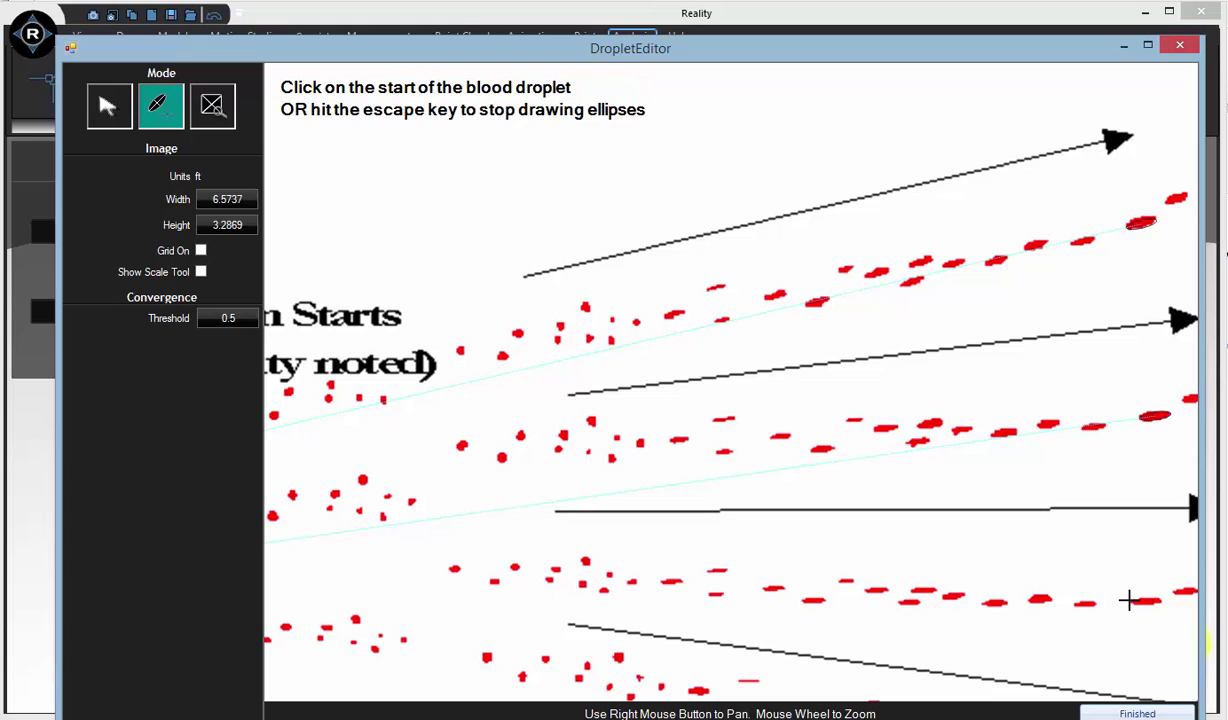
{"action": "left_click", "coordinate": [1130, 600]}
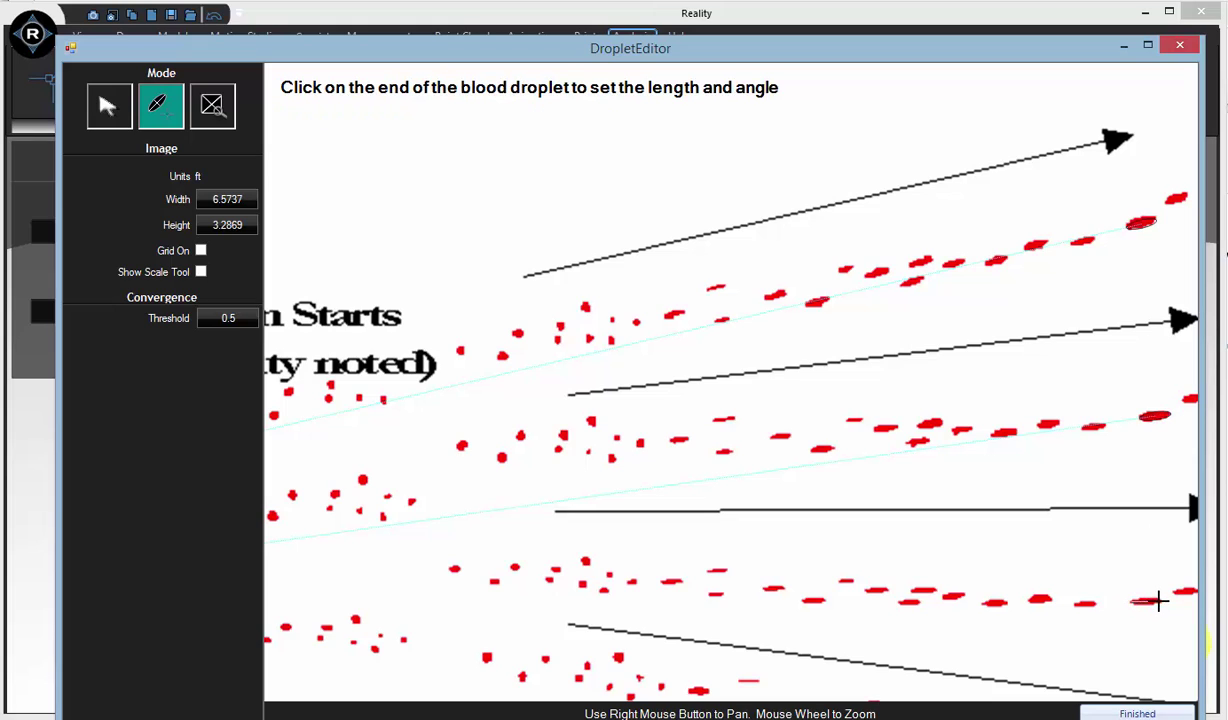
{"action": "left_click", "coordinate": [1160, 600]}
{"action": "left_click", "coordinate": [1160, 598]}
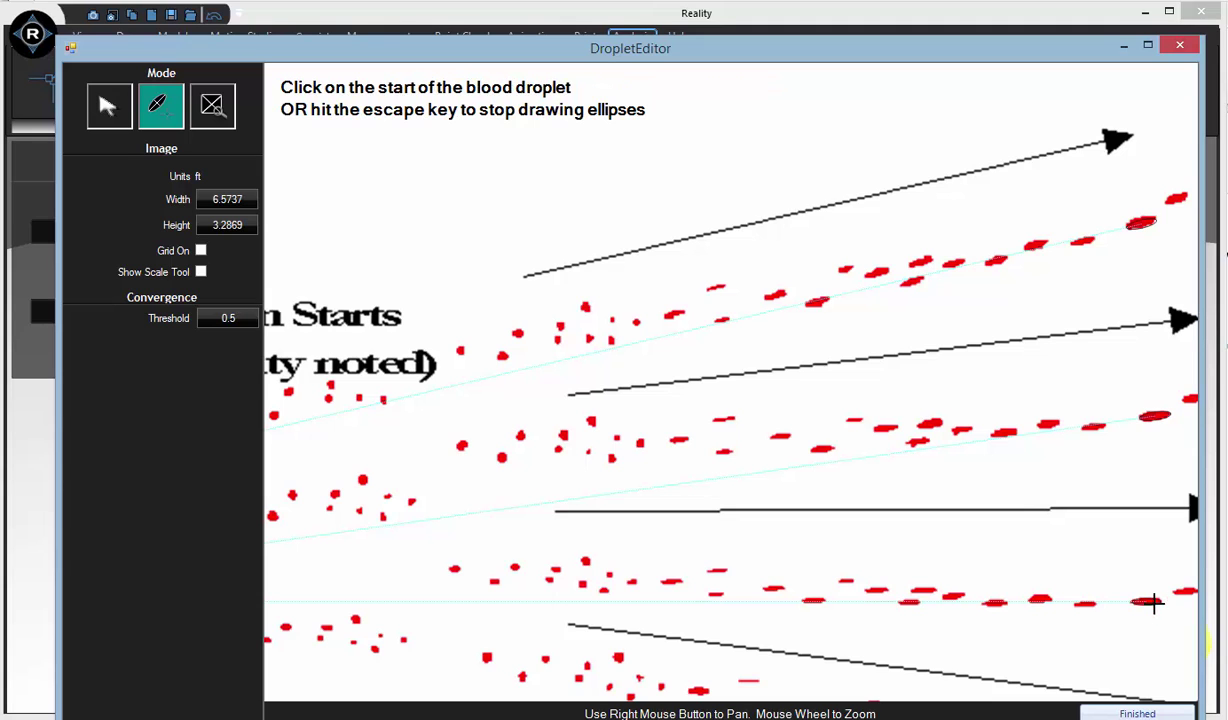
Fit an ellipse to the second-to-last droplet of the lowest in-line stain row and finish drawing ellipses.
{"action": "right_click_drag", "start_coordinate": [1174, 525], "coordinate": [1087, 345]}
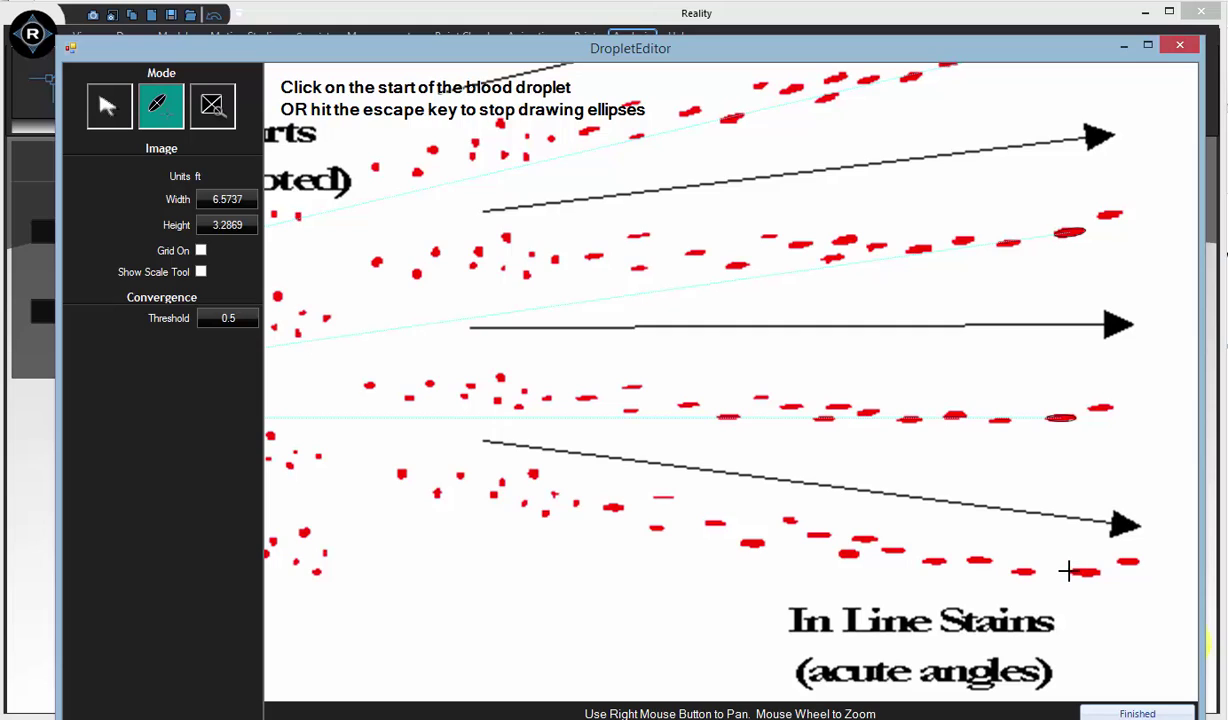
{"action": "left_click", "coordinate": [1067, 571]}
{"action": "left_click", "coordinate": [1098, 571]}
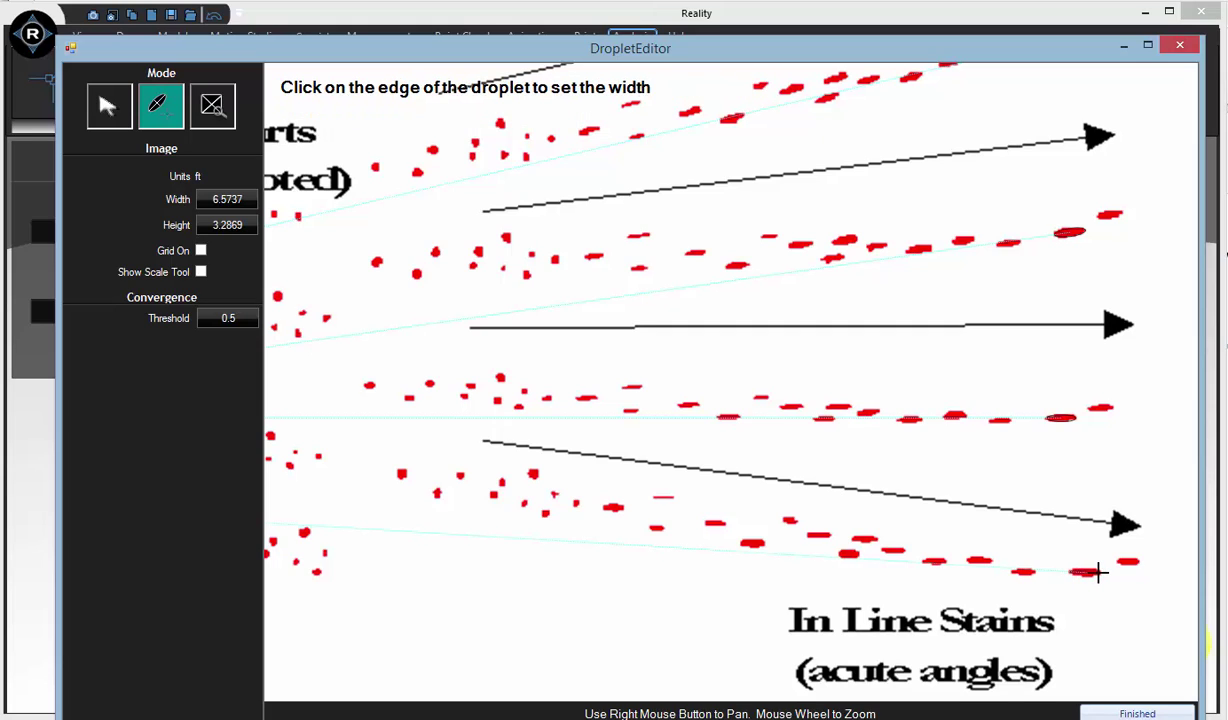
{"action": "left_click", "coordinate": [1098, 571]}
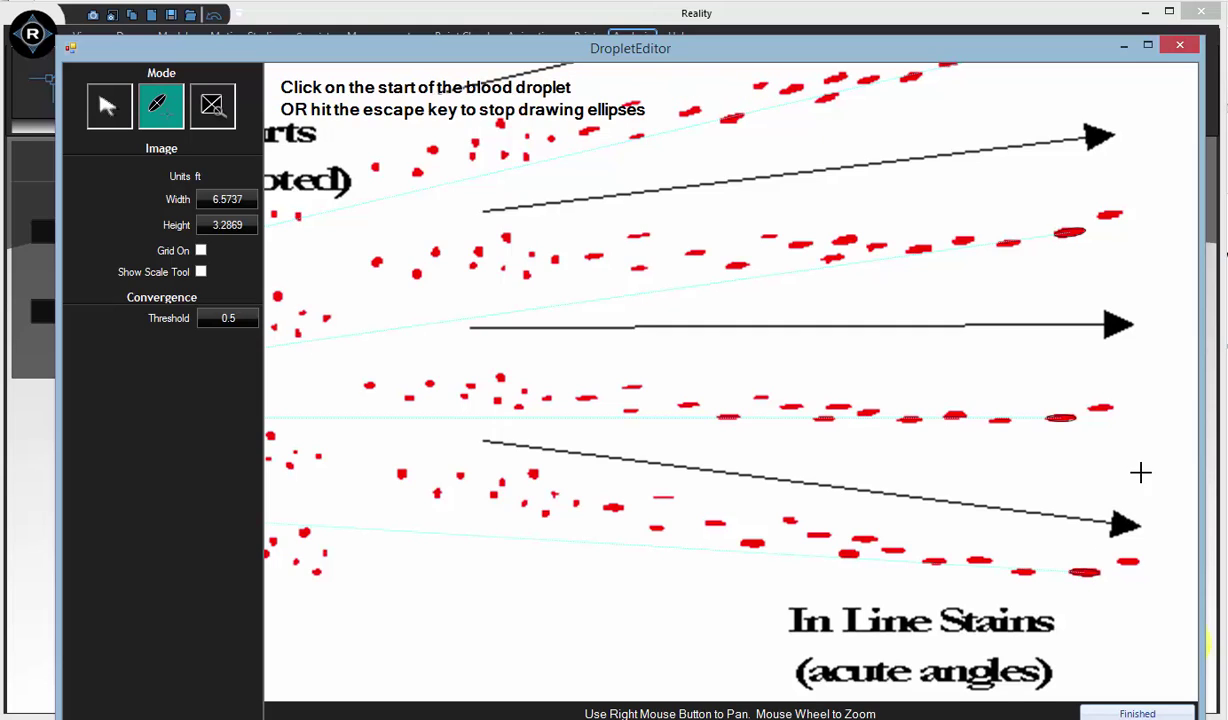
{"action": "scroll", "coordinate": [1144, 465], "scroll_direction": "down", "scroll_amount": 3}
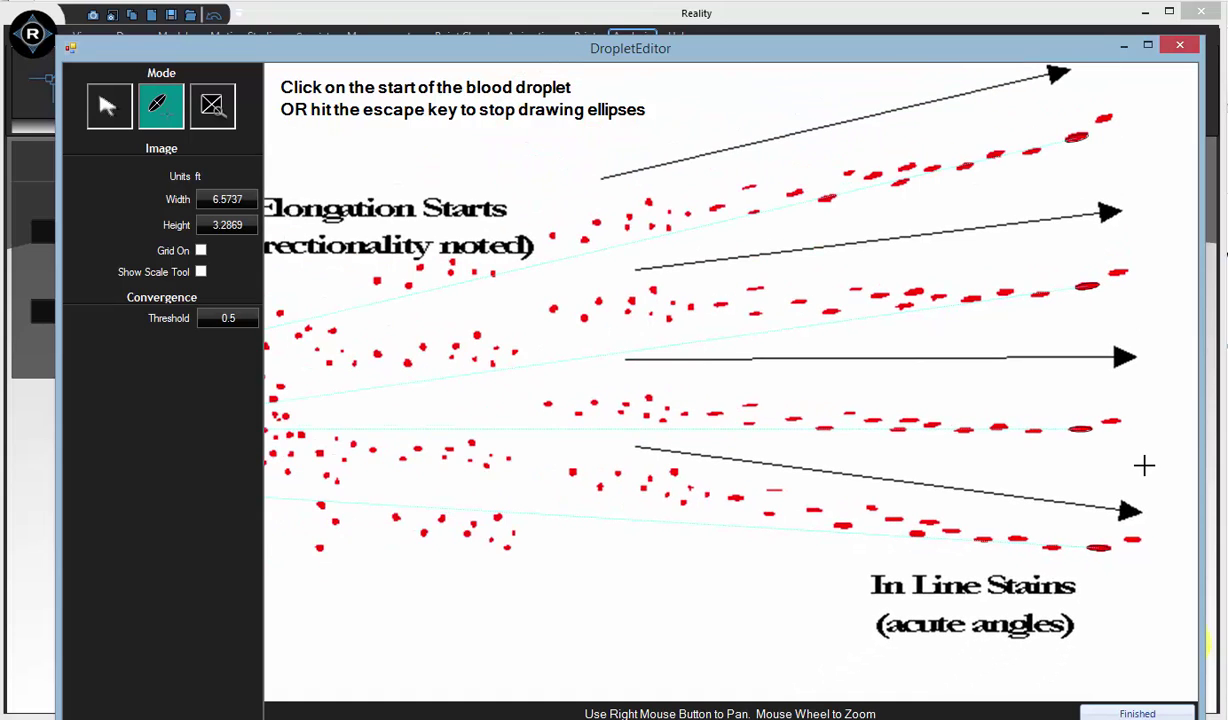
{"action": "key", "text": "Escape"}
Reposition the ellipse to cover the second-to-last droplet of the uppermost in-line stain row and finish editing the droplets.
{"action": "left_click", "coordinate": [1077, 136]}
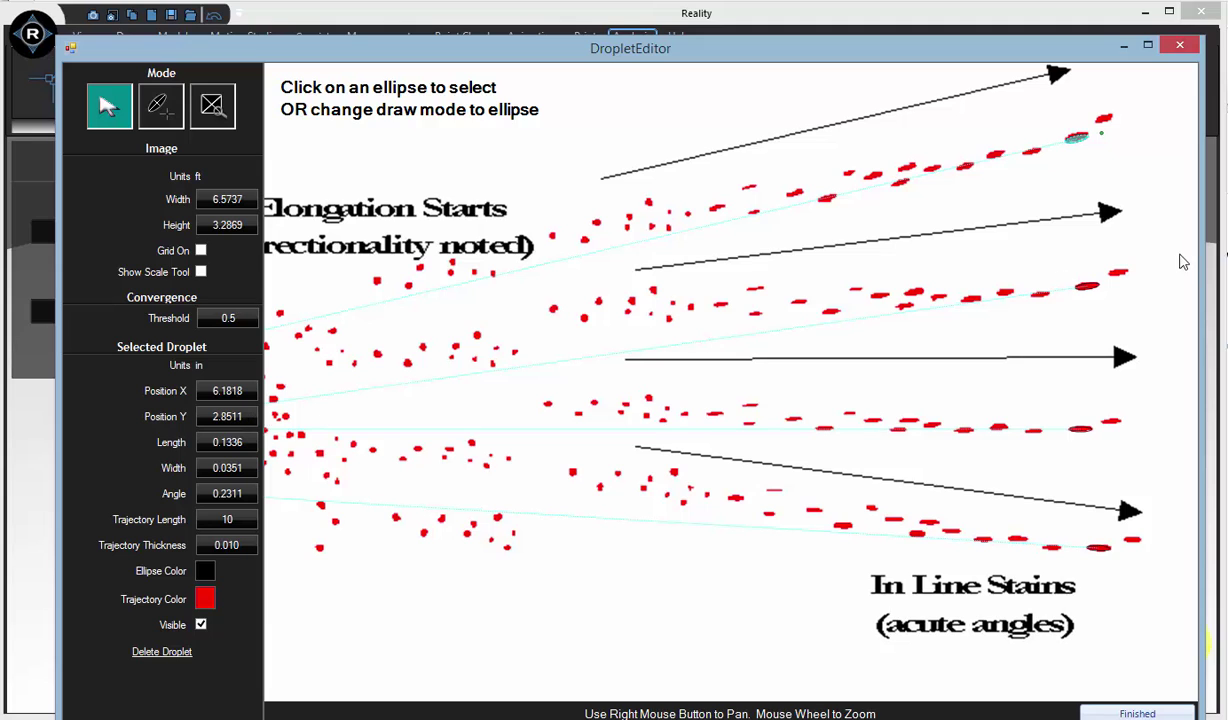
{"action": "scroll", "coordinate": [1058, 216], "scroll_direction": "up", "scroll_amount": 1}
{"action": "scroll", "coordinate": [1075, 195], "scroll_direction": "up", "scroll_amount": 1}
{"action": "left_click", "coordinate": [1067, 238]}
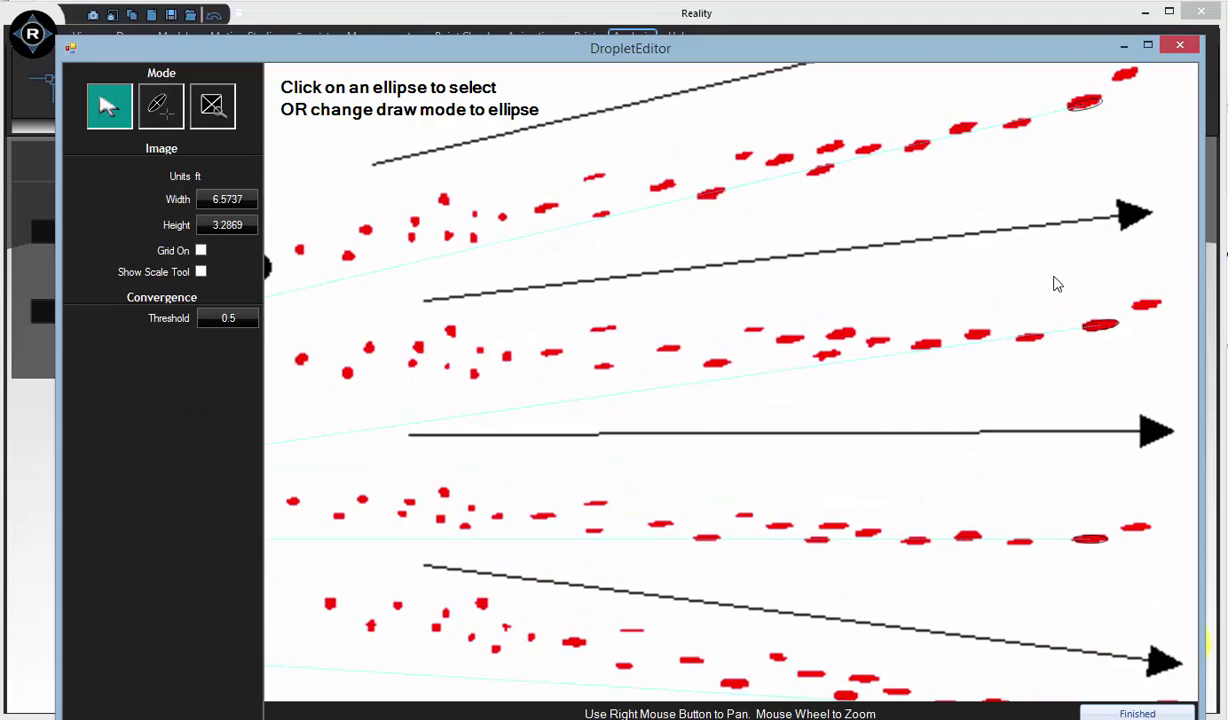
{"action": "right_click_drag", "start_coordinate": [1075, 243], "coordinate": [984, 585]}
{"action": "scroll", "coordinate": [1003, 502], "scroll_direction": "up", "scroll_amount": 2}
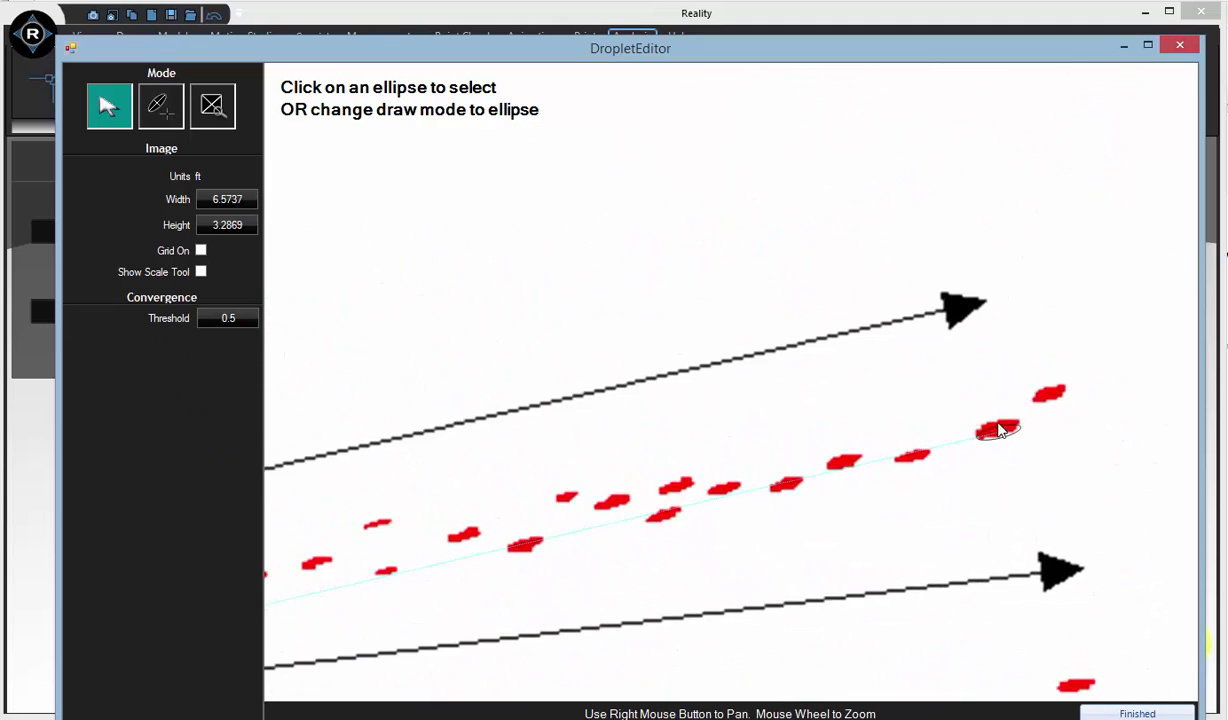
{"action": "left_click", "coordinate": [1000, 432]}
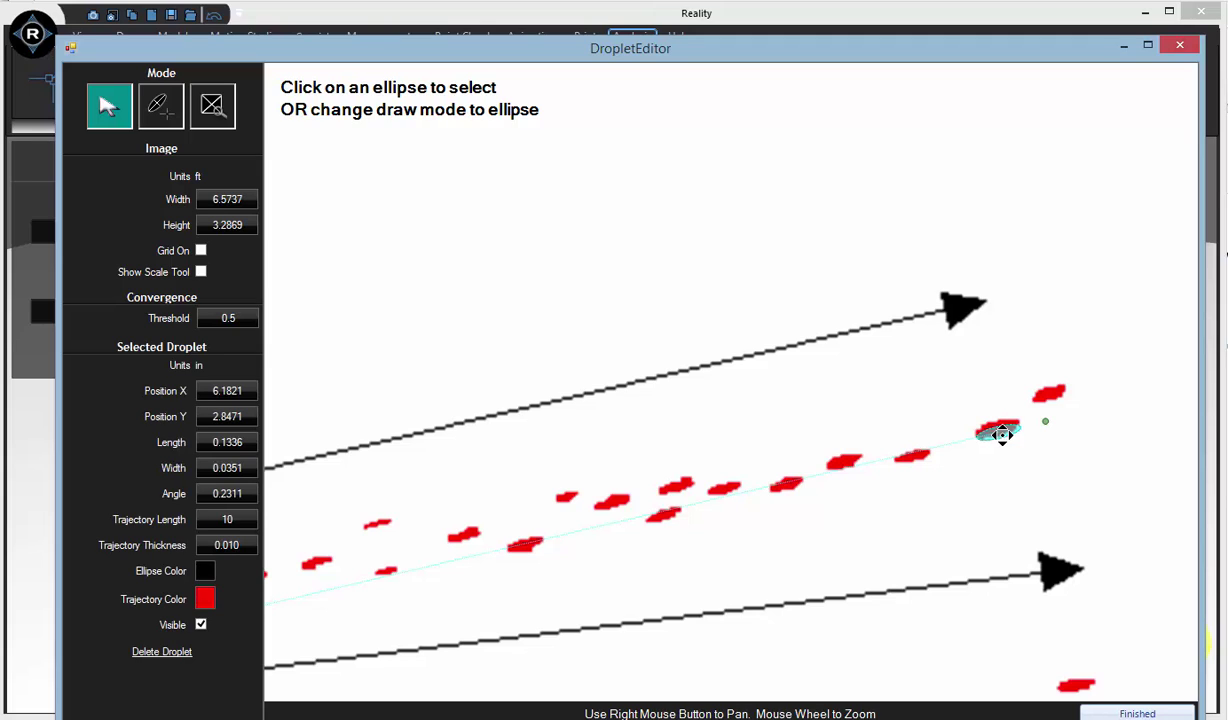
{"action": "left_click_drag", "start_coordinate": [1002, 435], "coordinate": [1001, 431]}
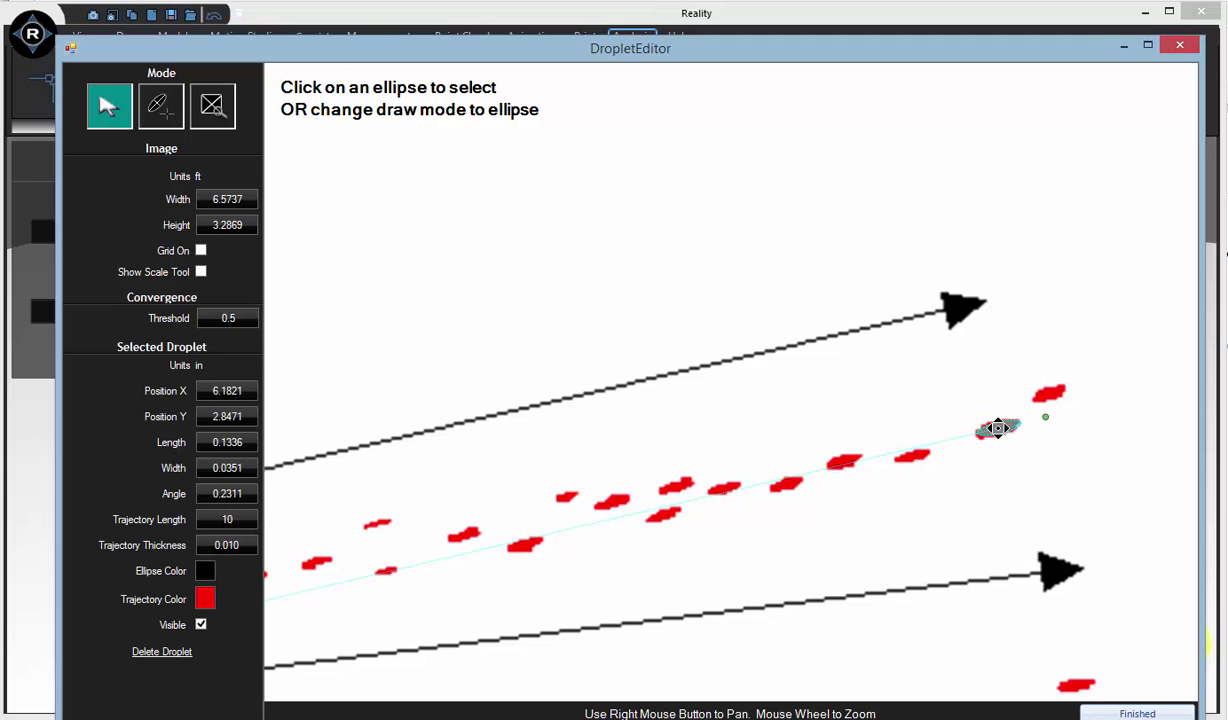
{"action": "left_click", "coordinate": [1015, 477]}
{"action": "scroll", "coordinate": [1045, 453], "scroll_direction": "down", "scroll_amount": 2}
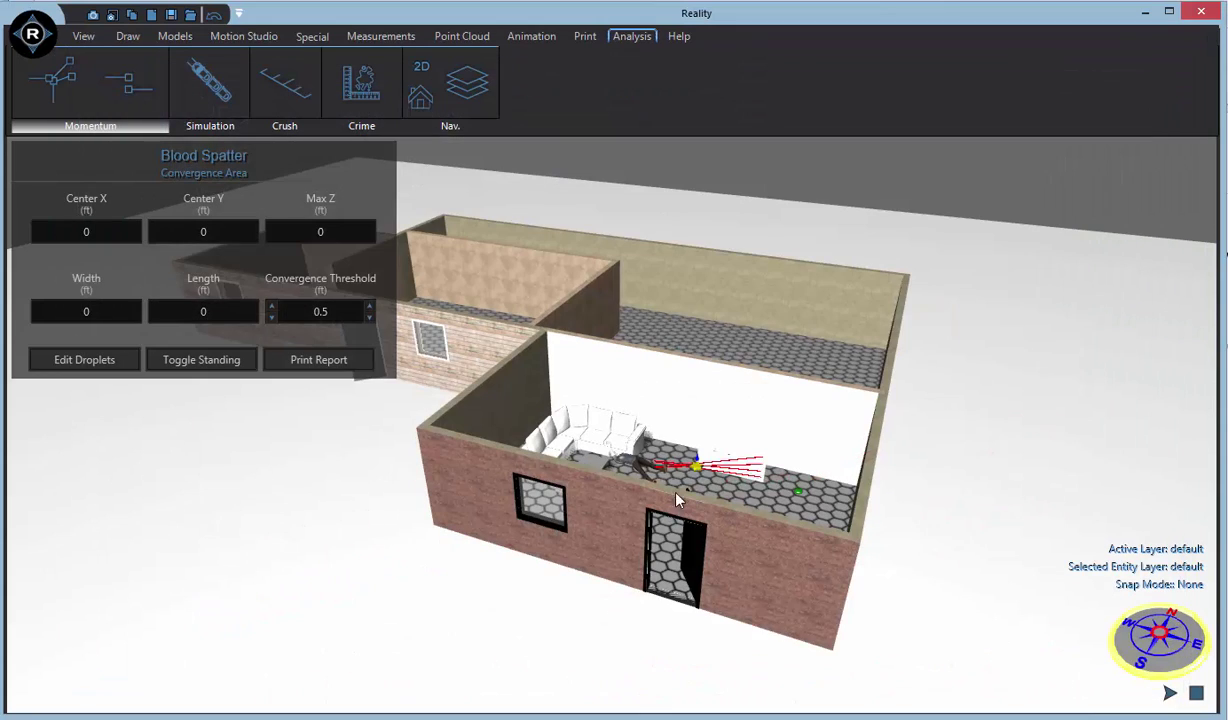
Raise the bloodstain pattern with its trajectories off the floor so the whole image stands above floor level.
{"action": "scroll", "coordinate": [680, 488], "scroll_direction": "up", "scroll_amount": 5}
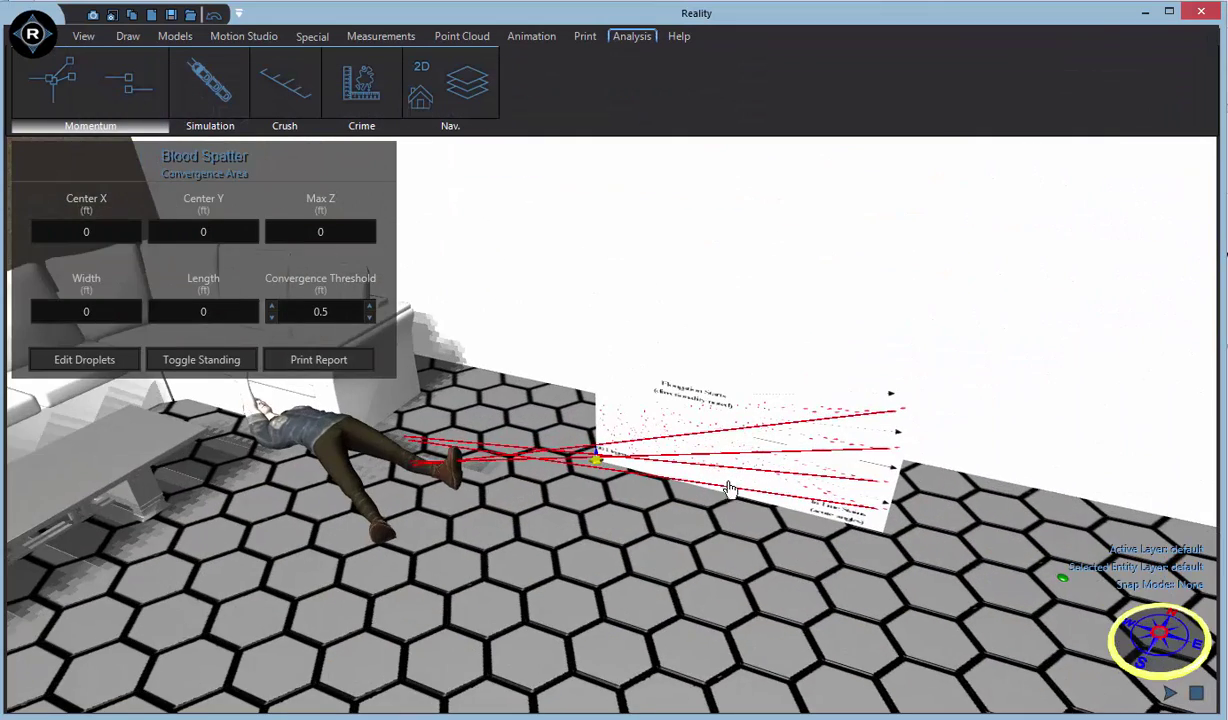
{"action": "middle_click_drag", "start_coordinate": [729, 489], "coordinate": [686, 462]}
{"action": "left_click_drag", "start_coordinate": [601, 449], "coordinate": [600, 322]}
{"action": "scroll", "coordinate": [673, 437], "scroll_direction": "up", "scroll_amount": 5}
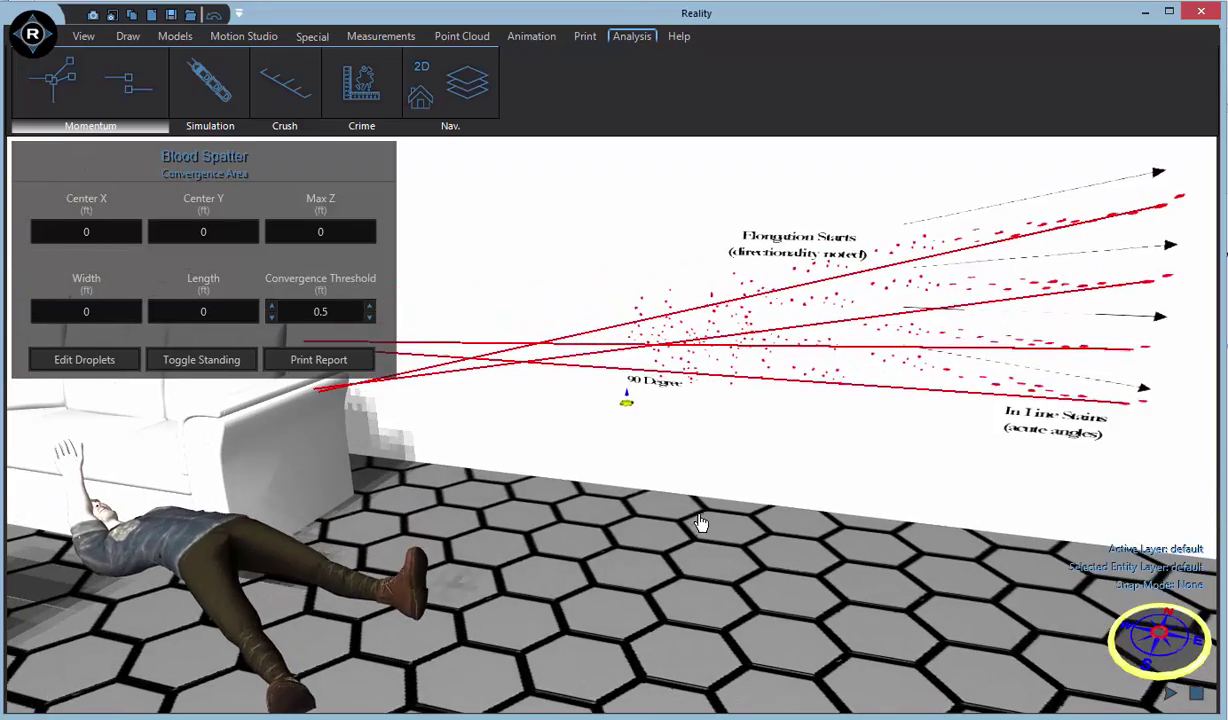
Move the bloodstain pattern flush against the white wall, adjust its height on the wall, and deselect it.
{"action": "middle_click_drag", "start_coordinate": [695, 465], "coordinate": [726, 438]}
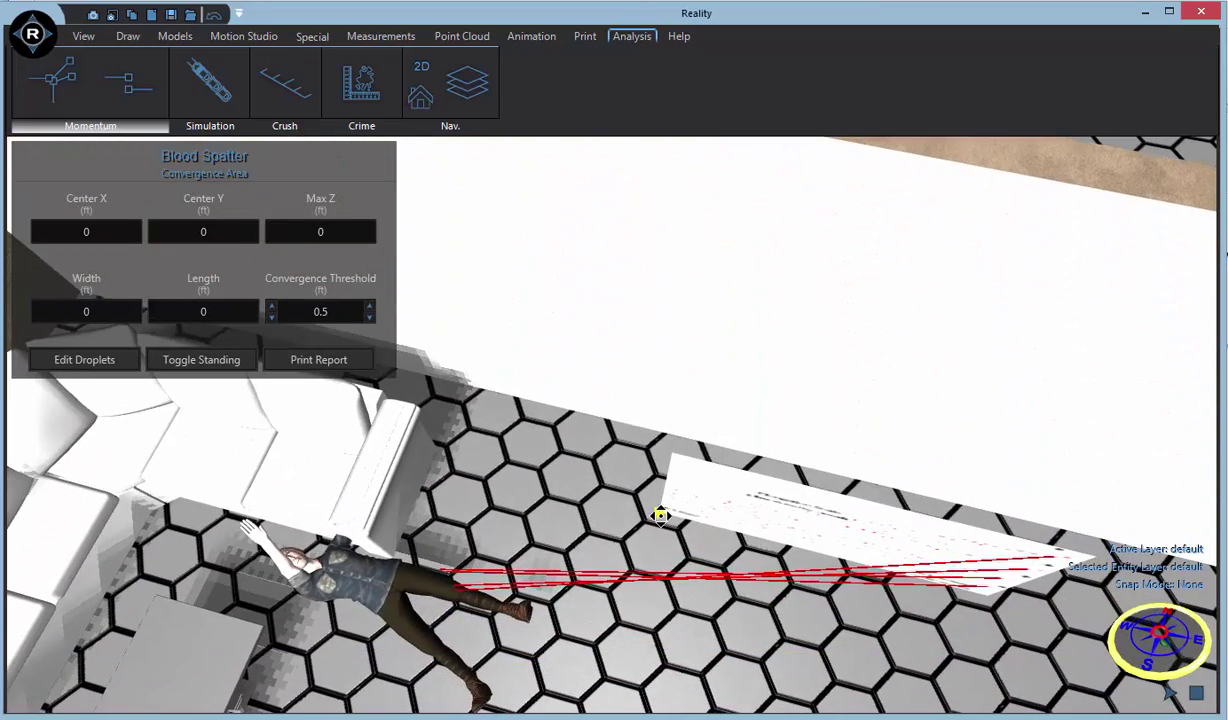
{"action": "left_click_drag", "start_coordinate": [660, 509], "coordinate": [697, 399]}
{"action": "right_click_drag", "start_coordinate": [756, 500], "coordinate": [776, 455]}
{"action": "left_click_drag", "start_coordinate": [774, 442], "coordinate": [773, 554]}
{"action": "left_click_drag", "start_coordinate": [709, 455], "coordinate": [706, 391]}
{"action": "scroll", "coordinate": [697, 590], "scroll_direction": "down", "scroll_amount": 2}
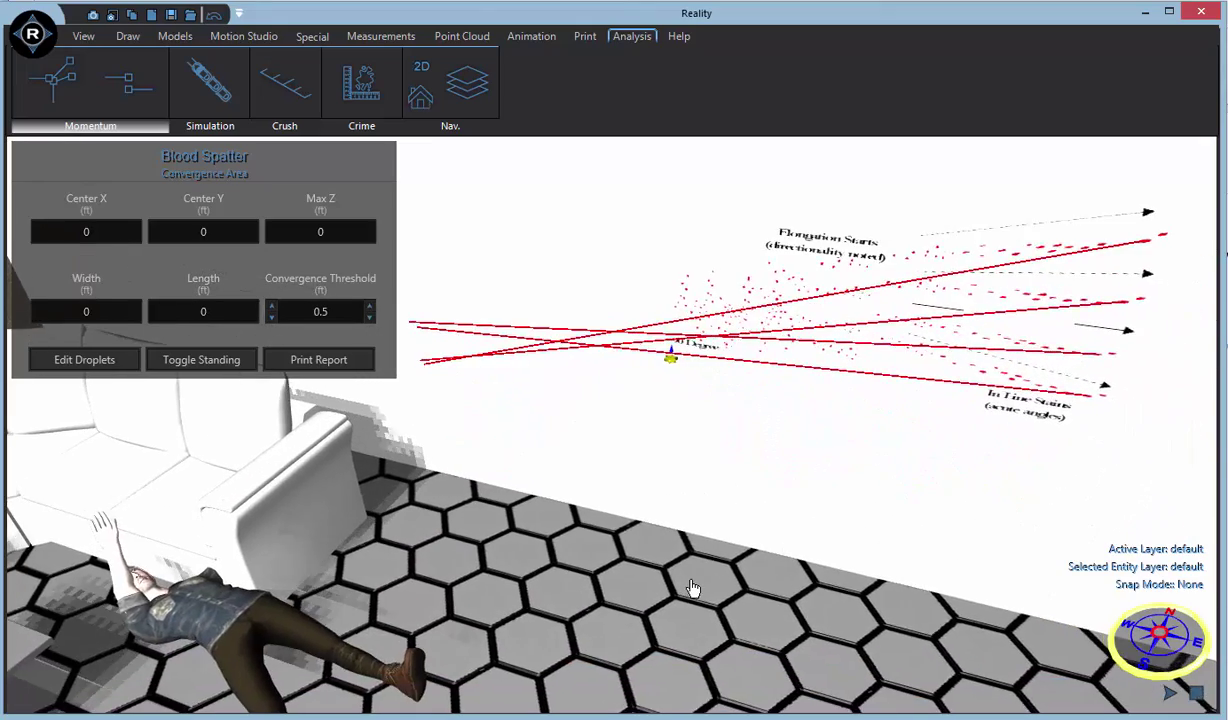
{"action": "left_click", "coordinate": [695, 588]}
Place a Poseable Dummy from the people library on the floor where the blood trajectories converge, and deselect it.
{"action": "right_click_drag", "start_coordinate": [694, 583], "coordinate": [566, 573]}
{"action": "middle_click_drag", "start_coordinate": [566, 578], "coordinate": [700, 555]}
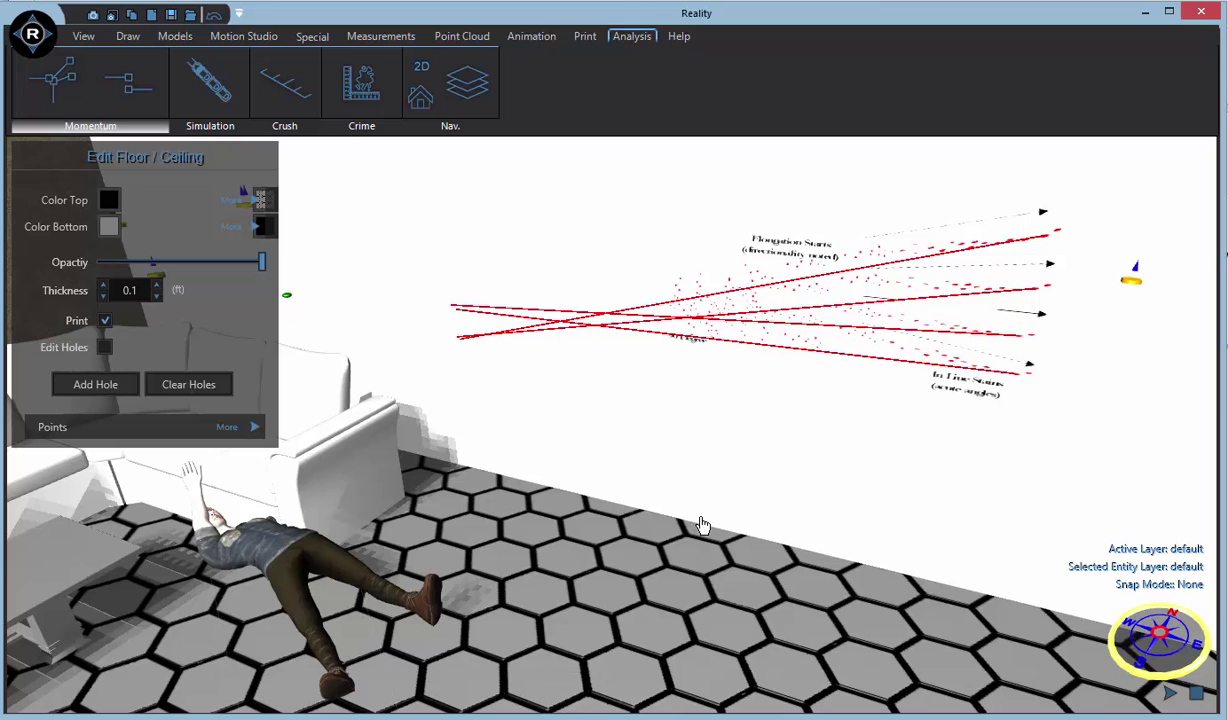
{"action": "left_click", "coordinate": [177, 36]}
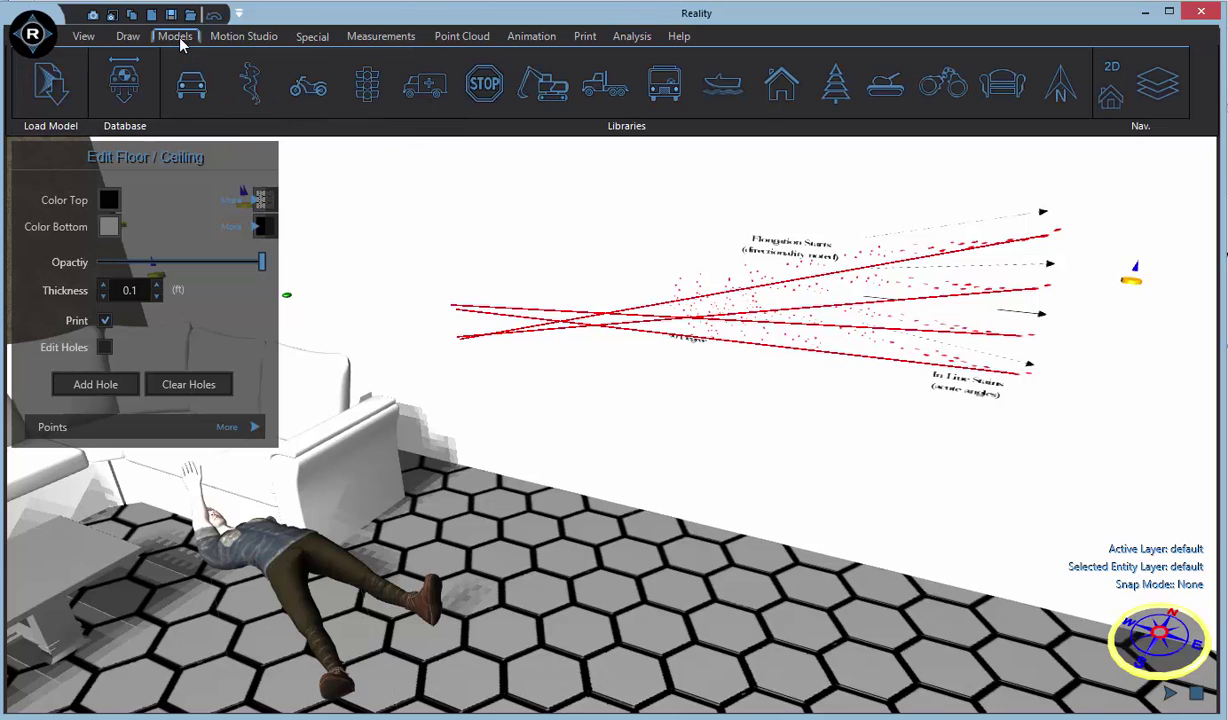
{"action": "left_click", "coordinate": [241, 100]}
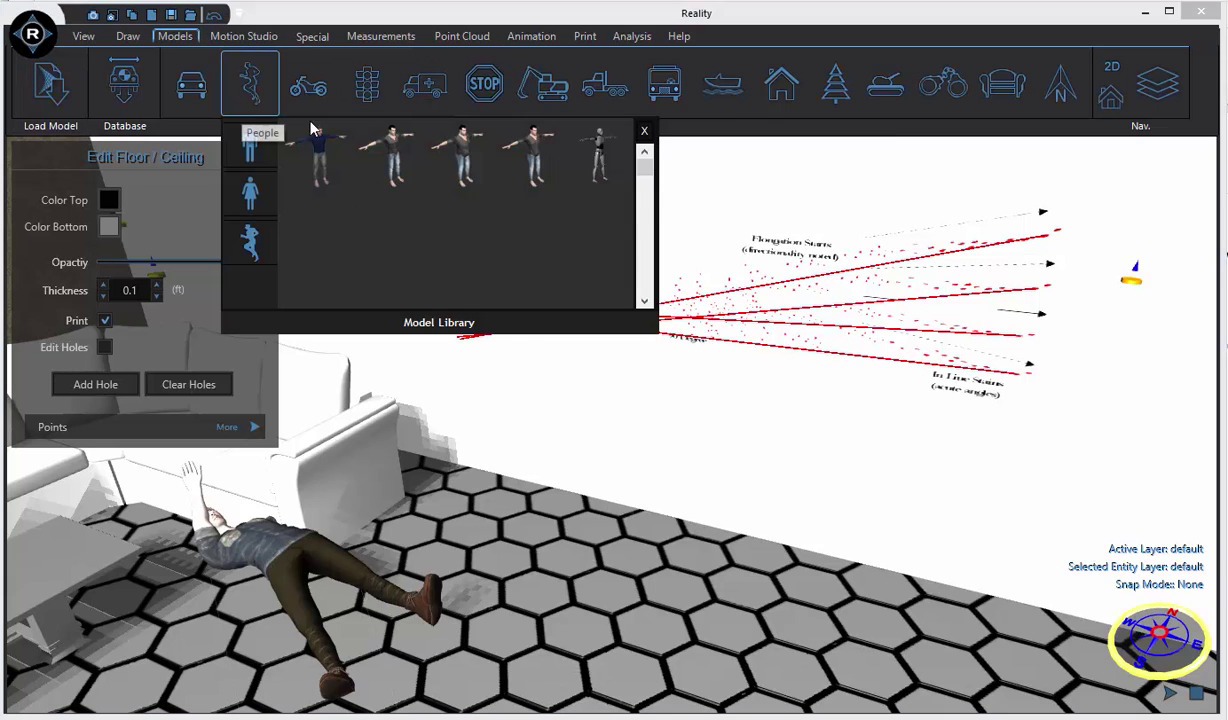
{"action": "left_click", "coordinate": [577, 162]}
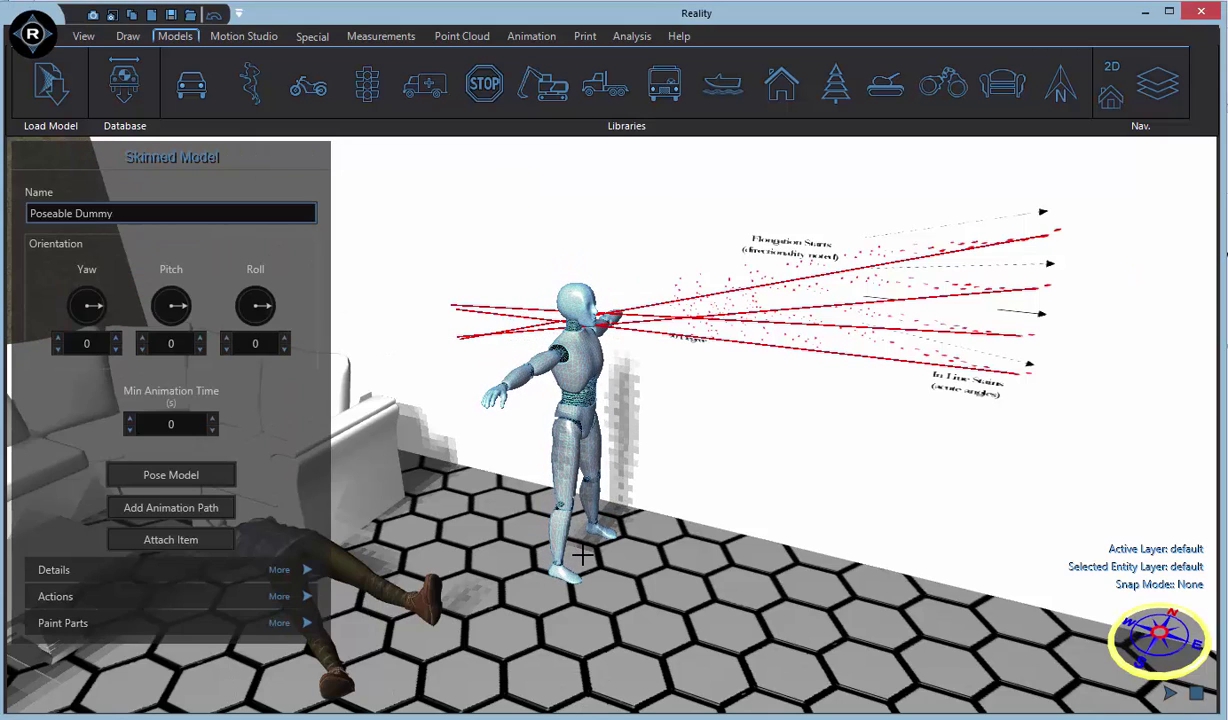
{"action": "left_click", "coordinate": [581, 553]}
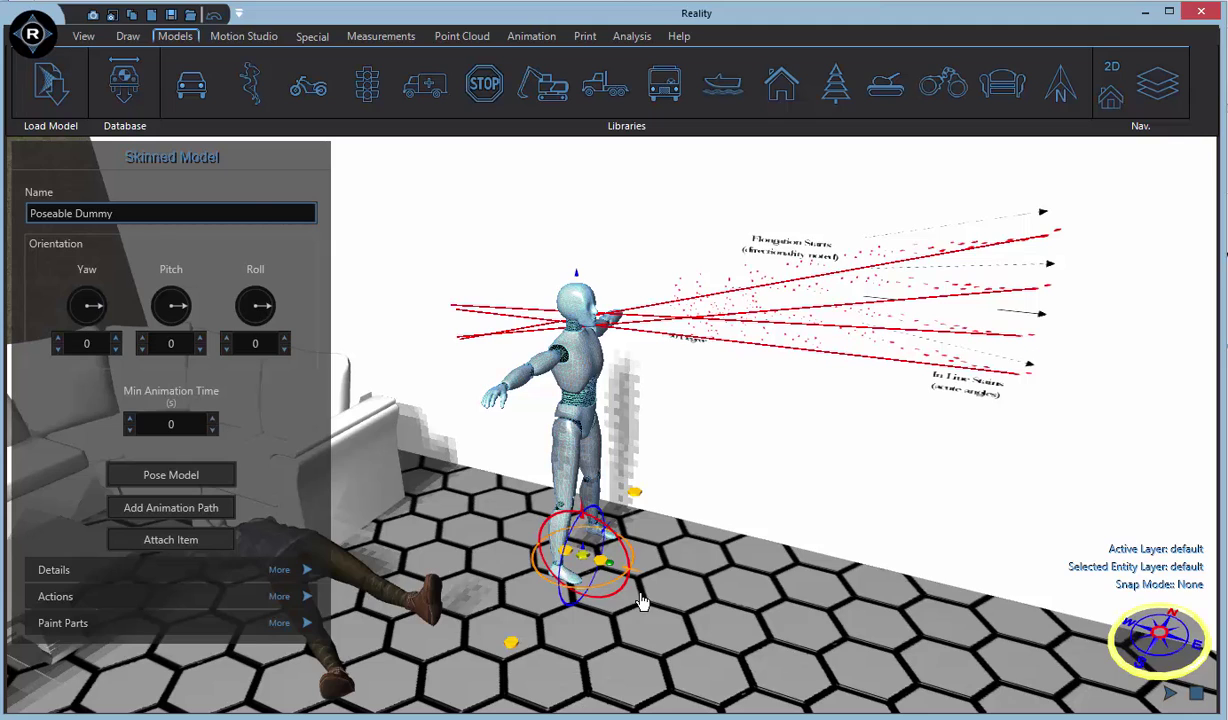
{"action": "left_click", "coordinate": [641, 601]}
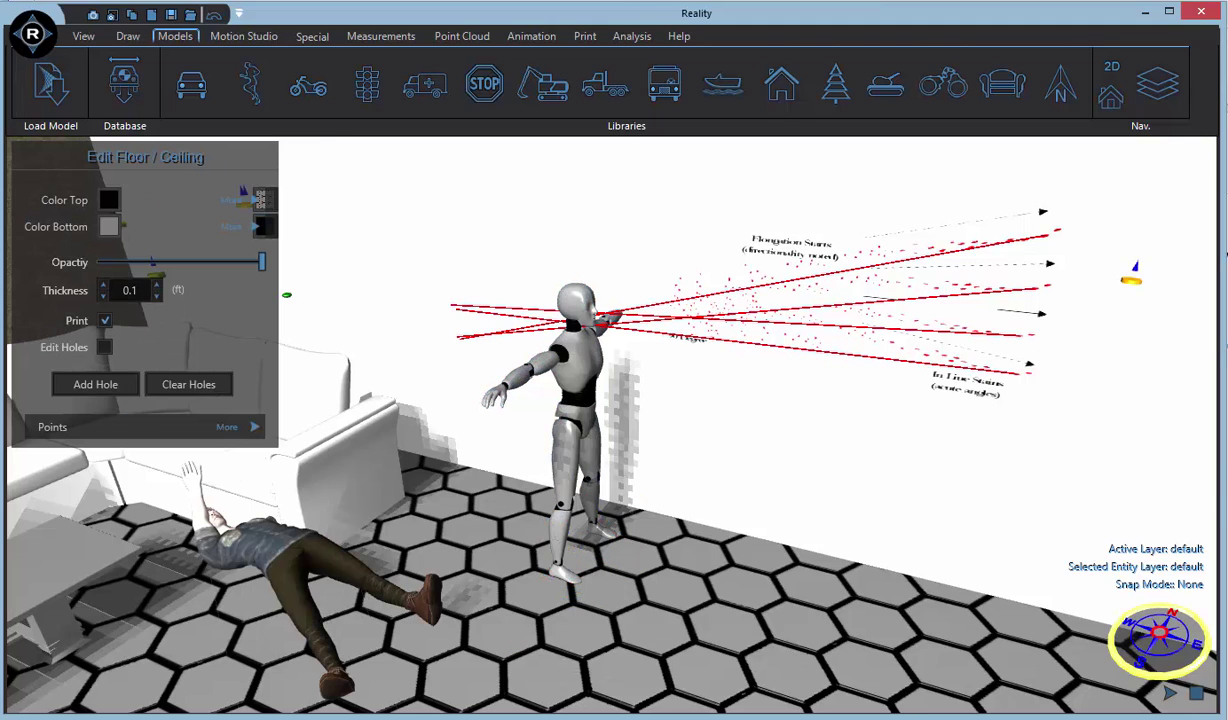